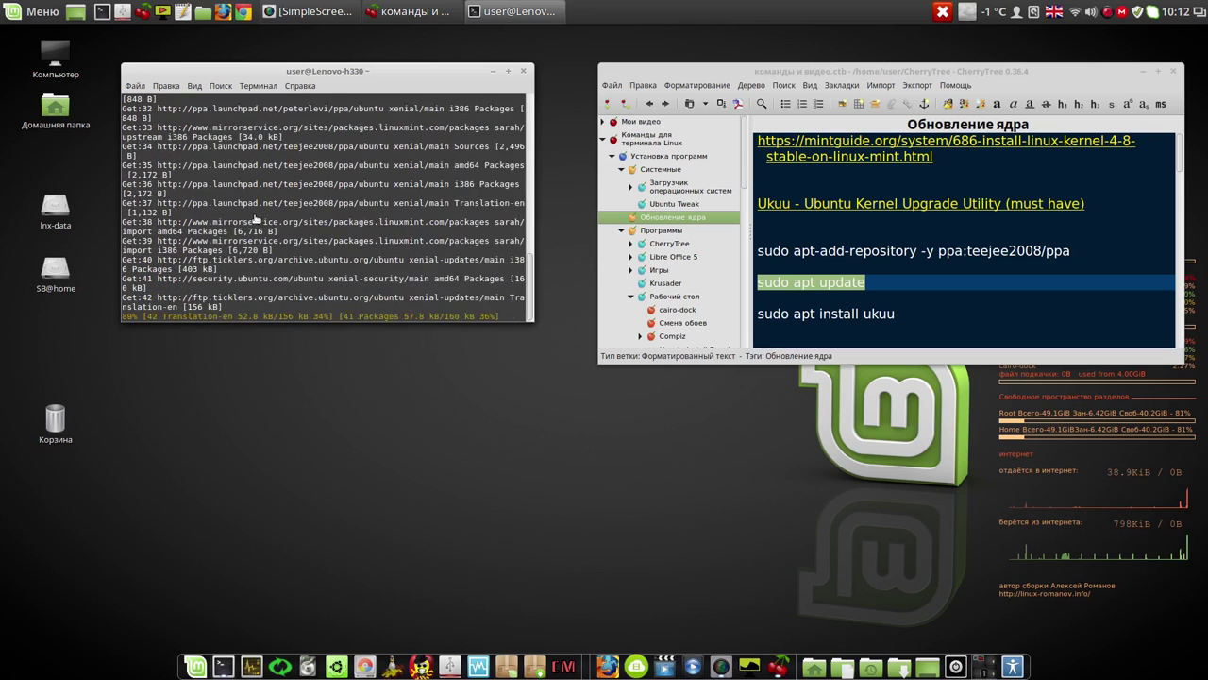
Select the 'sudo apt install ukuu' command in the CherryTree notes.
{"action": "left_click", "coordinate": [894, 315]}
{"action": "left_click_drag", "start_coordinate": [894, 314], "coordinate": [746, 321]}
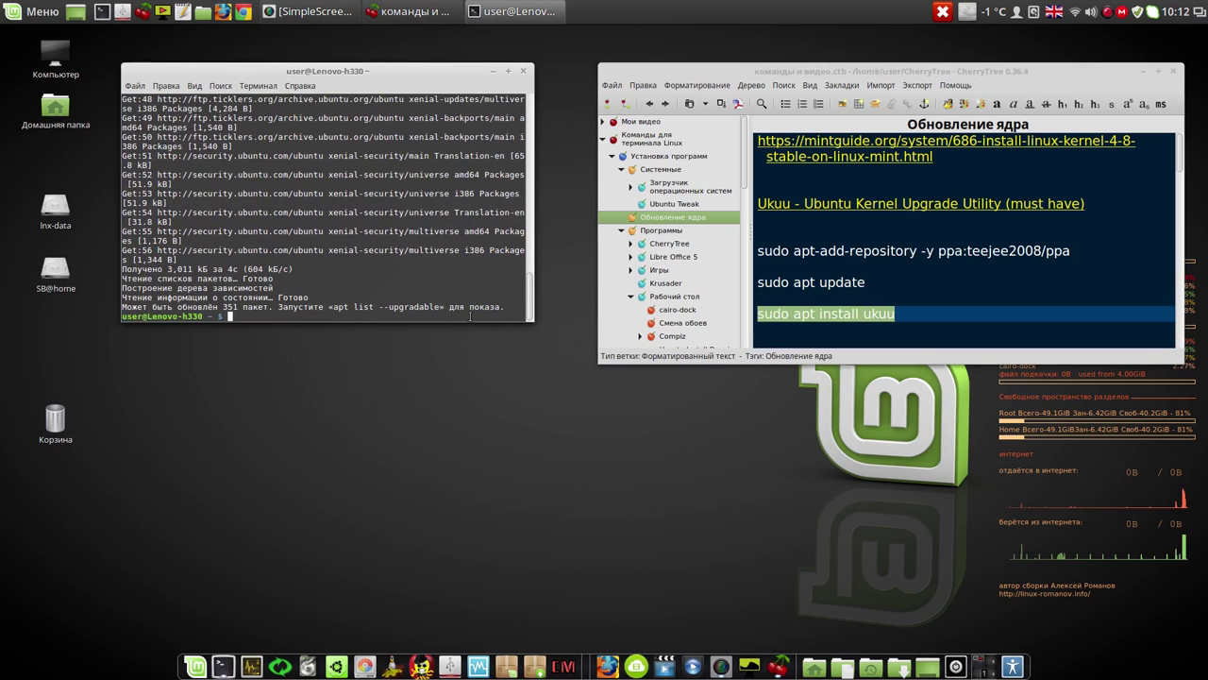
Install the ukuu package with sudo apt install ukuu, confirming the listed packages.
{"action": "middle_click", "coordinate": [470, 316]}
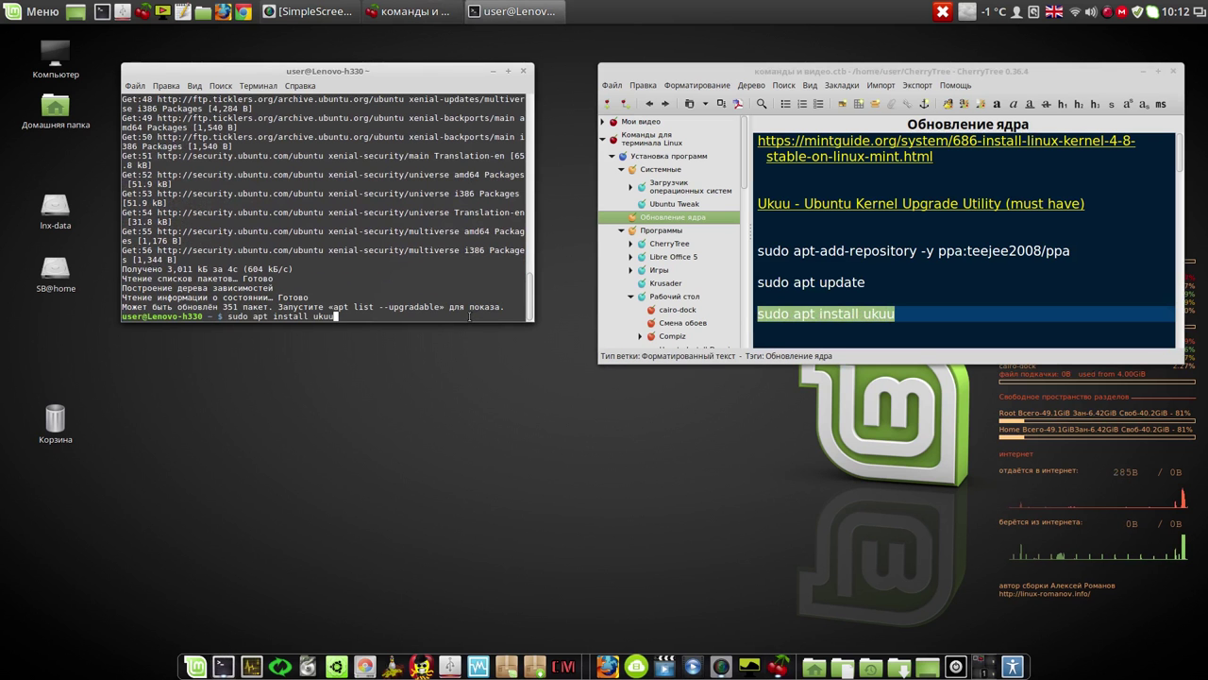
{"action": "key", "text": "Return"}
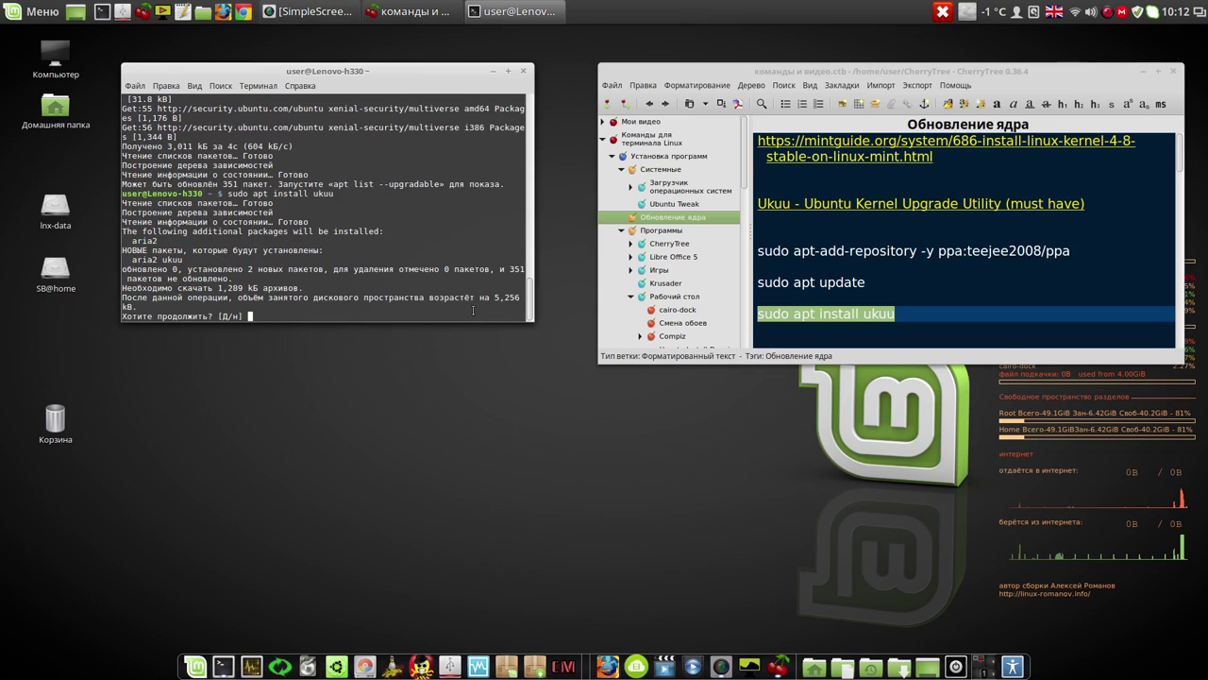
{"action": "key", "text": "Return"}
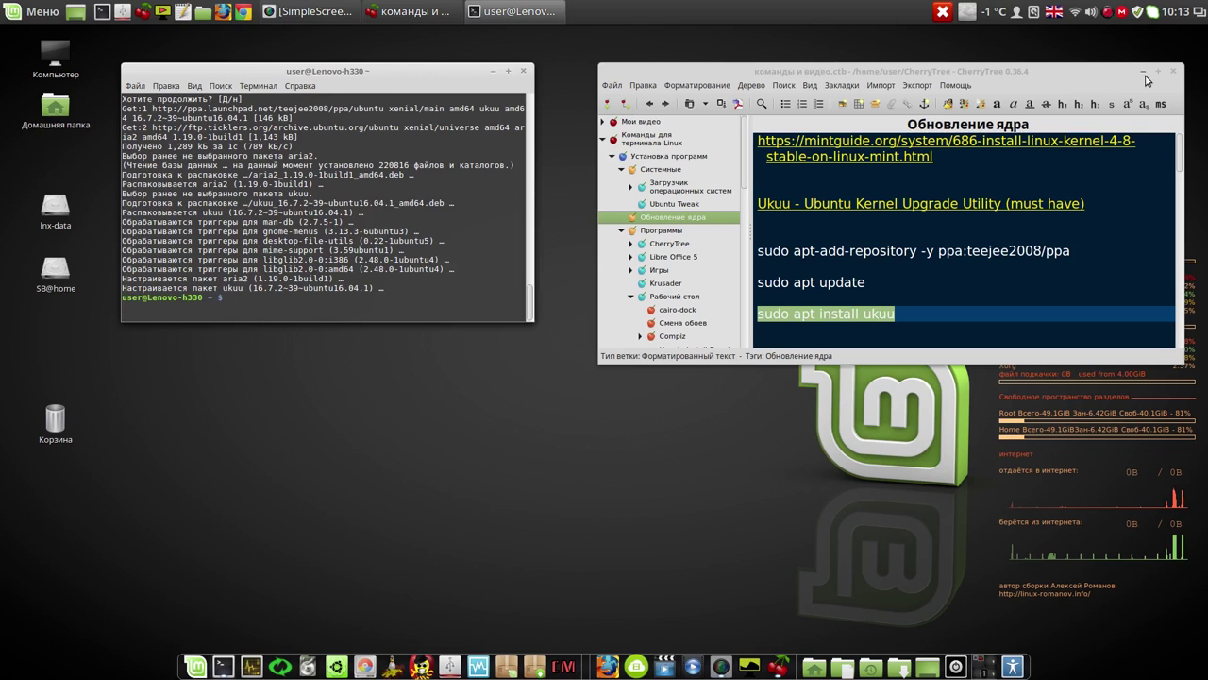
Copy 'ukuu' from the notes, run it to show its usage help, then close Terminal.
{"action": "left_click", "coordinate": [889, 313]}
{"action": "left_click_drag", "start_coordinate": [891, 313], "coordinate": [869, 314]}
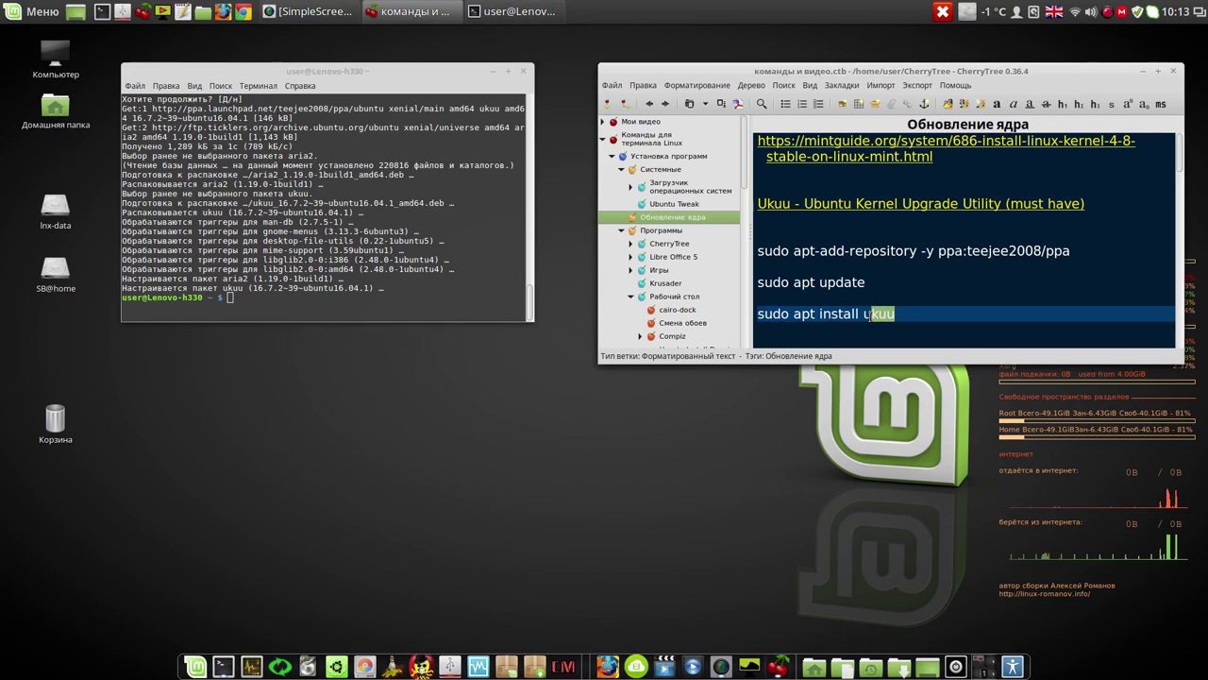
{"action": "right_click", "coordinate": [865, 316]}
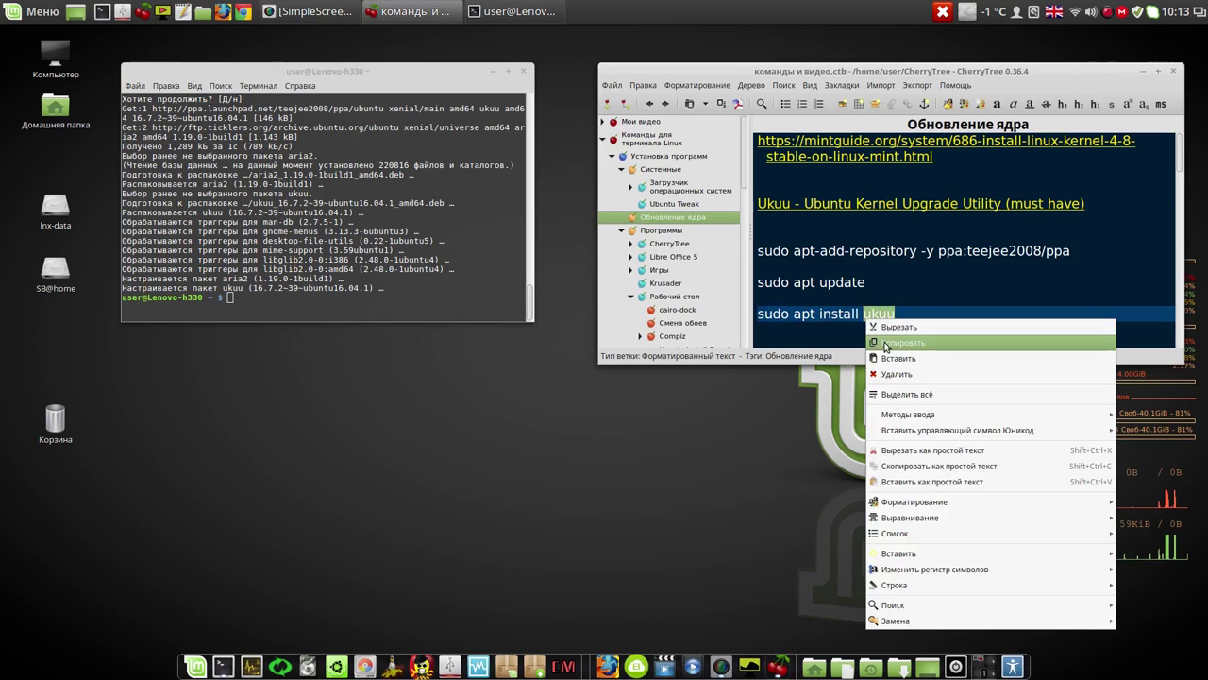
{"action": "left_click", "coordinate": [887, 340]}
{"action": "left_click", "coordinate": [332, 300]}
{"action": "key", "text": "ctrl+shift+v"}
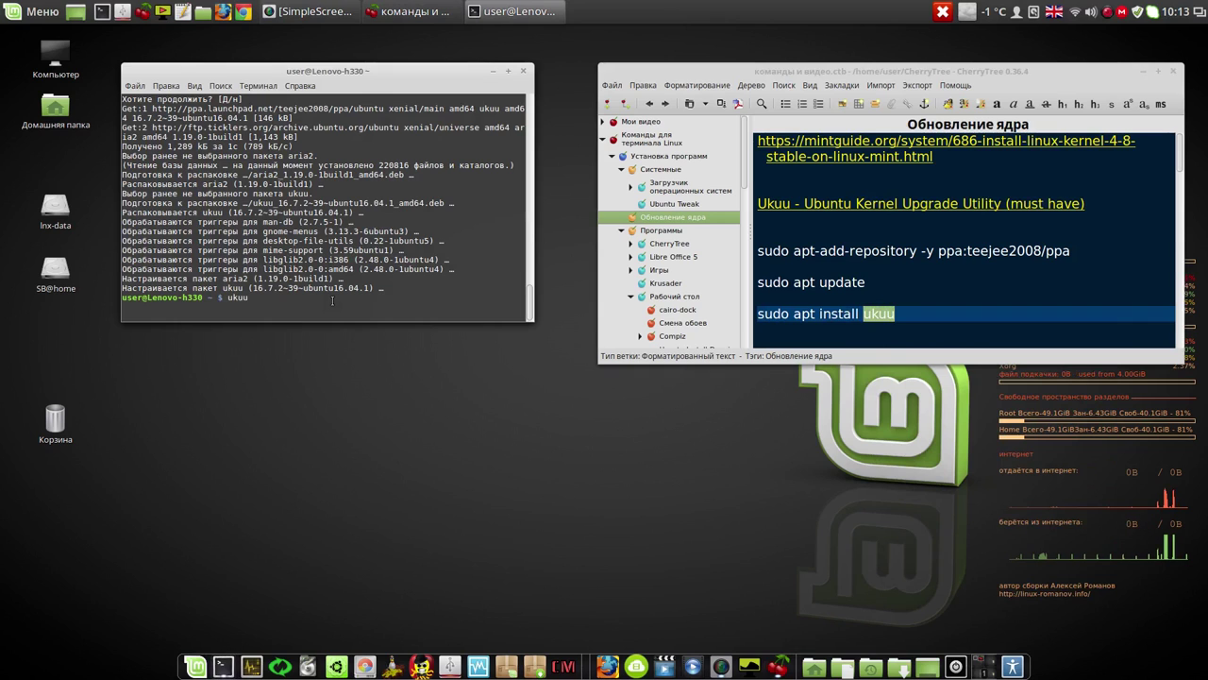
{"action": "key", "text": "Return"}
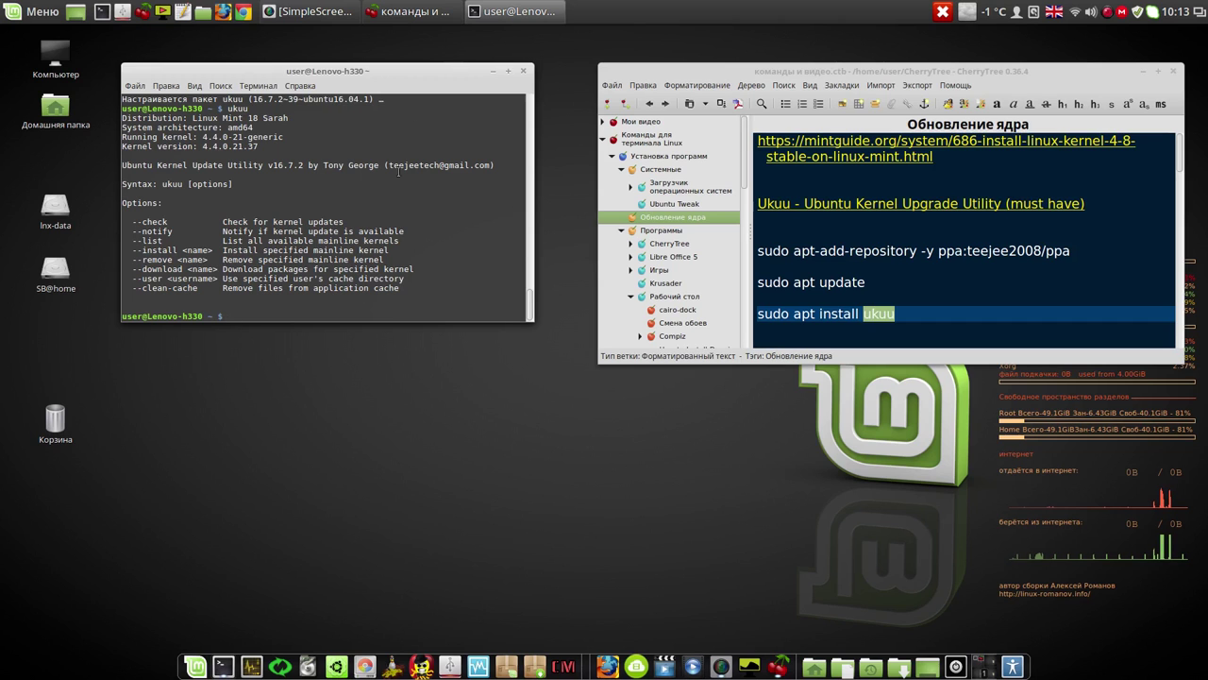
{"action": "left_click", "coordinate": [523, 71]}
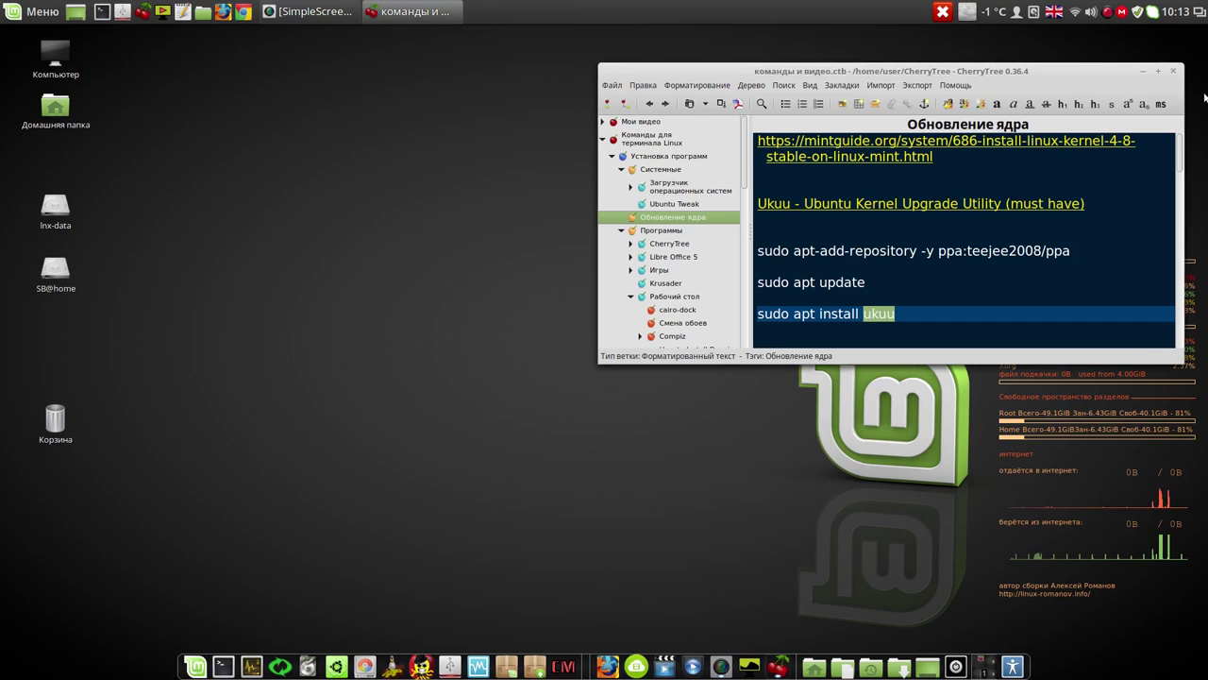
Add the Ukuu Kernel Update Utility launcher to the desktop via Menu search, then launch it.
{"action": "left_click", "coordinate": [1144, 73]}
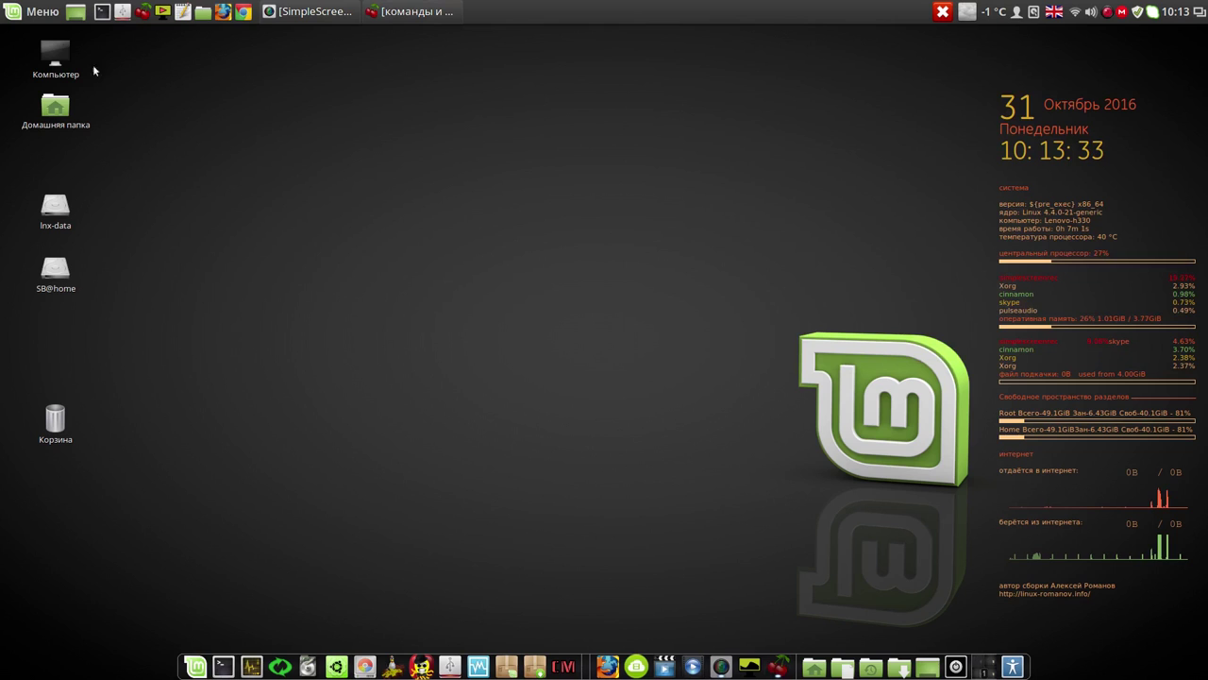
{"action": "left_click", "coordinate": [42, 13]}
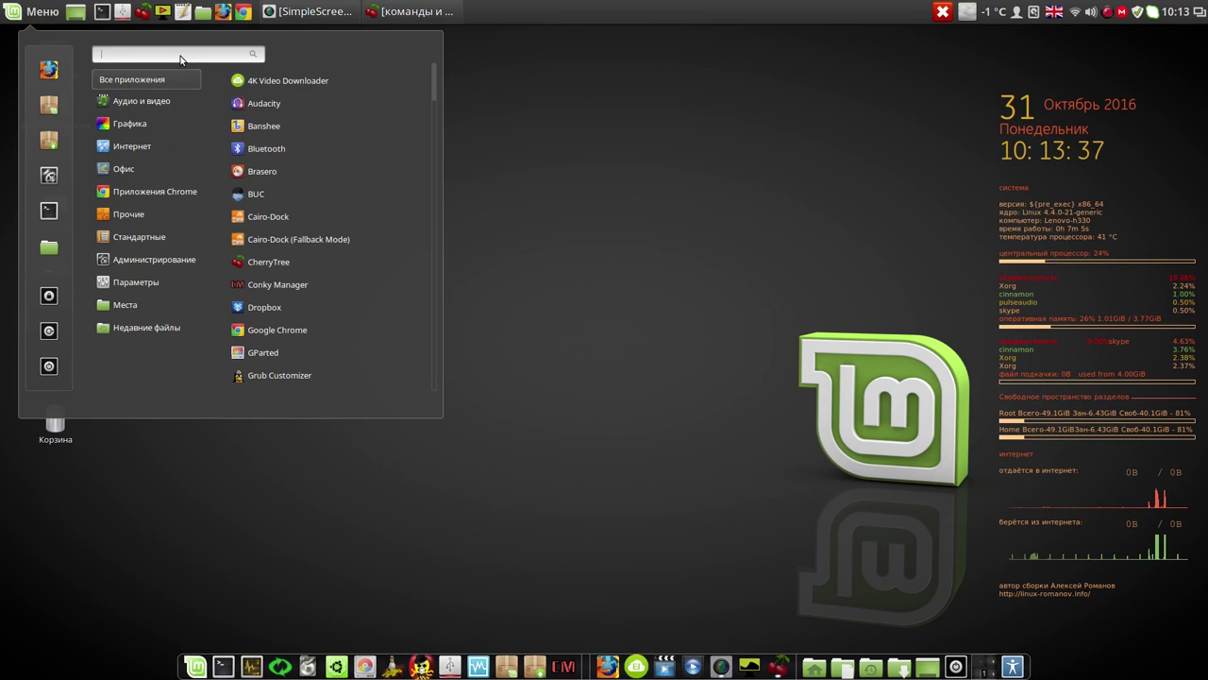
{"action": "type", "text": "ukuu"}
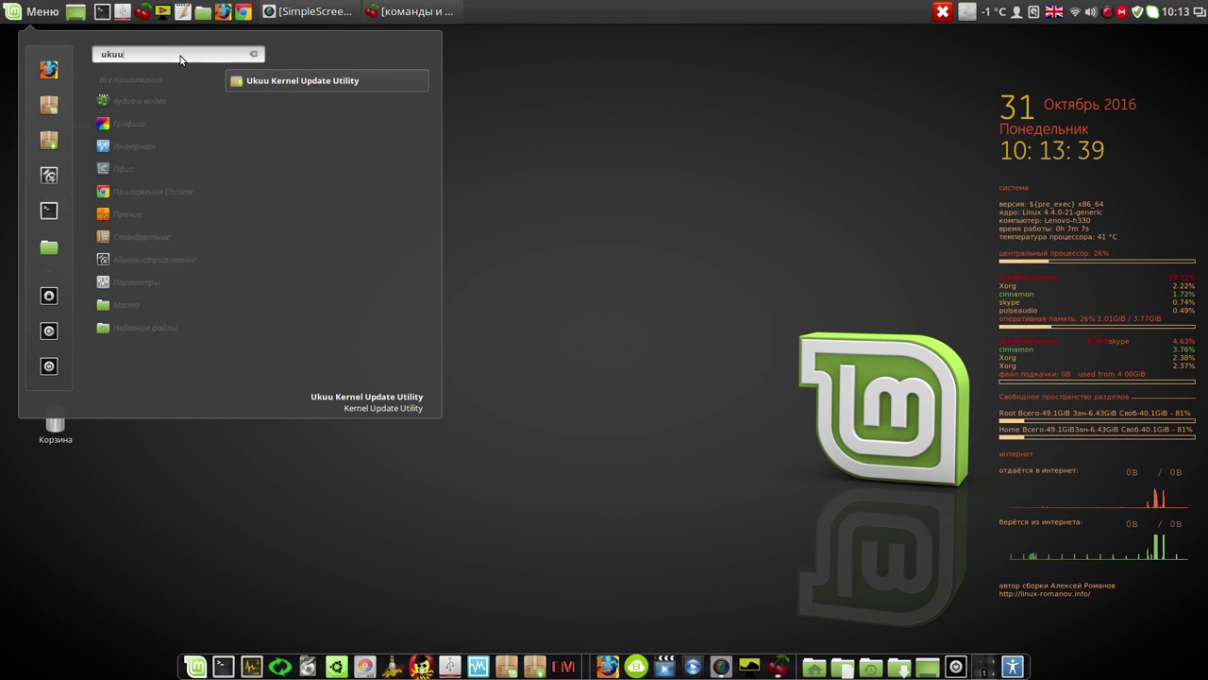
{"action": "right_click", "coordinate": [335, 80]}
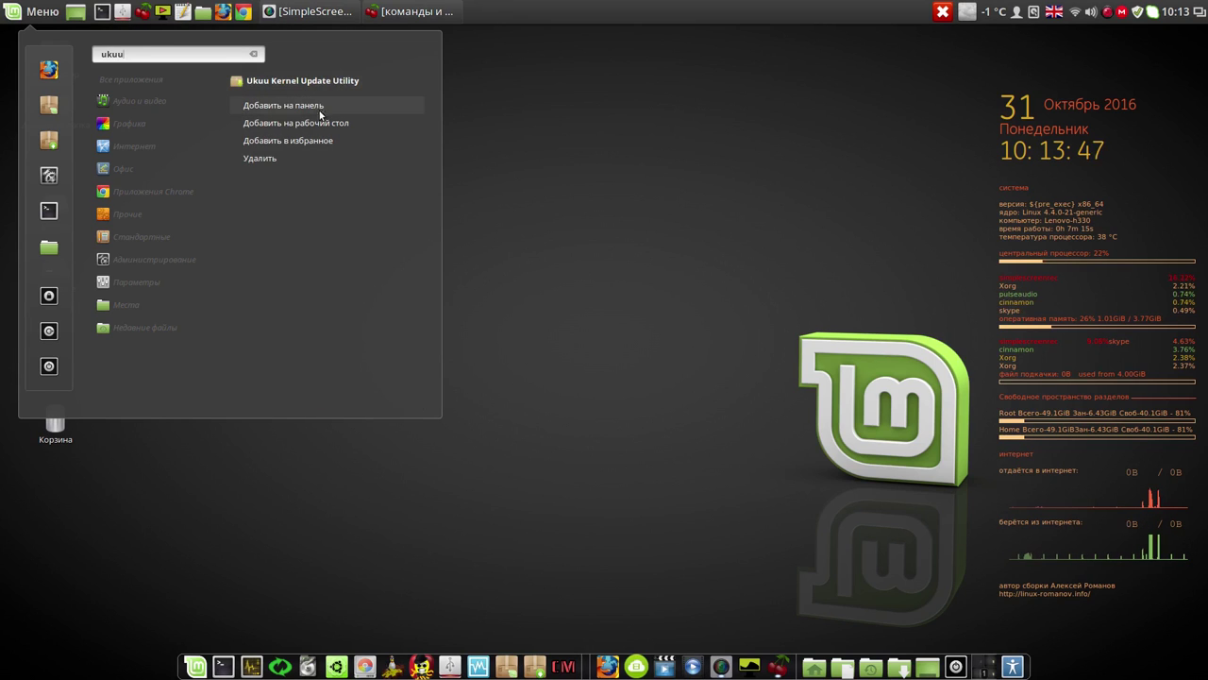
{"action": "left_click", "coordinate": [320, 121]}
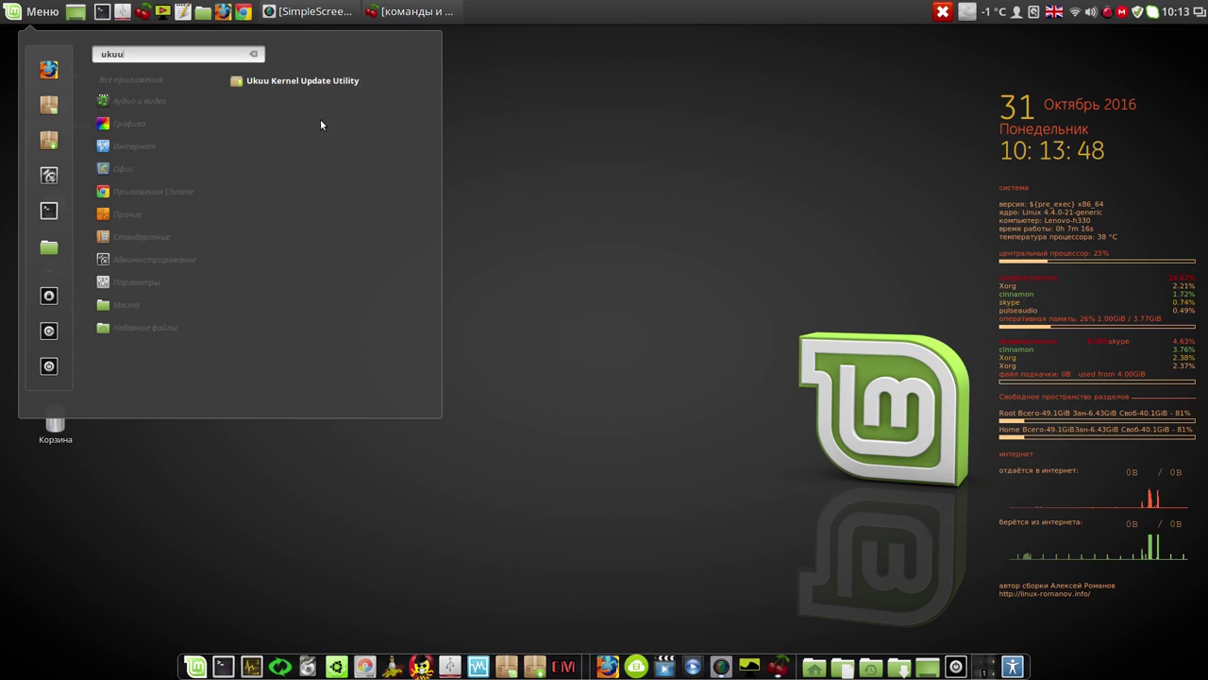
{"action": "left_click", "coordinate": [499, 146]}
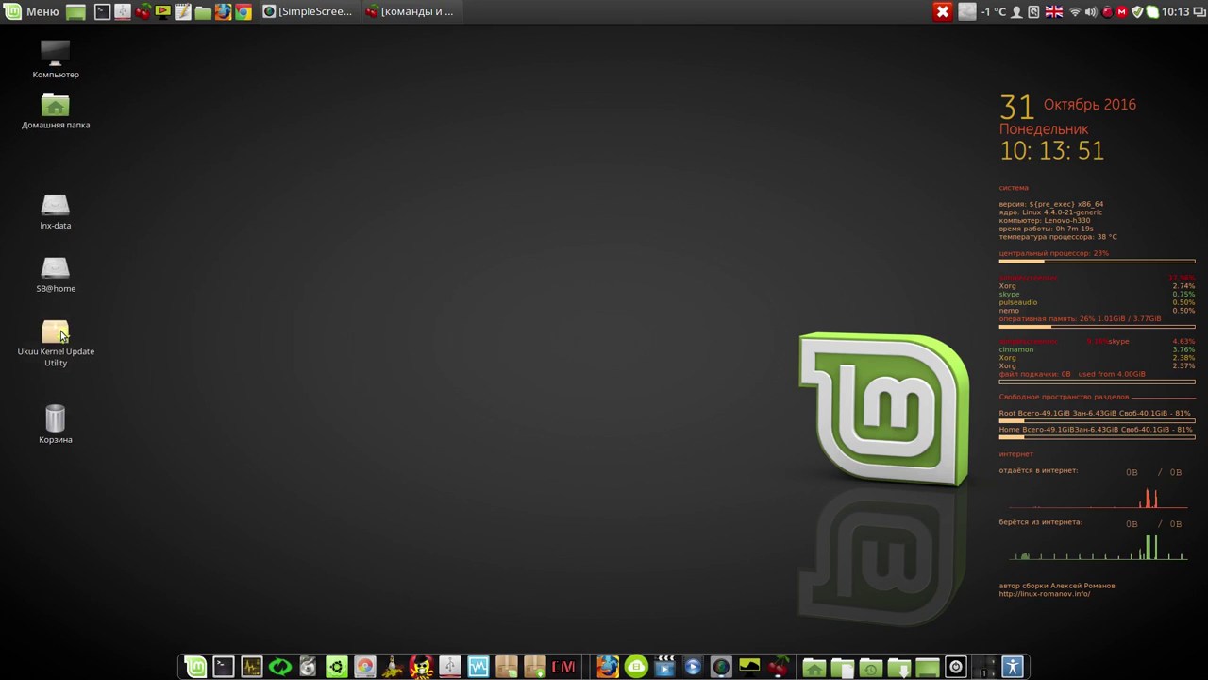
{"action": "double_click", "coordinate": [61, 333]}
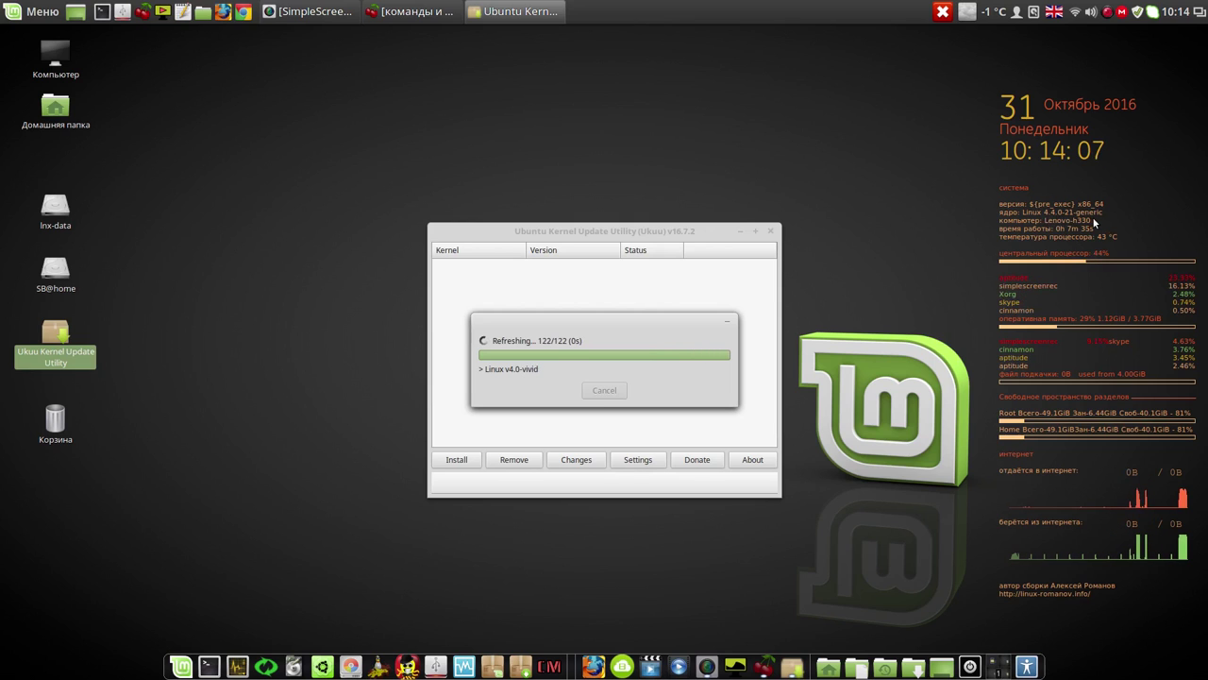
Locate the running 4.4.0.21.37 kernel, then select Linux 4.8.5 and start installing it.
{"action": "left_click_drag", "start_coordinate": [709, 231], "coordinate": [589, 141]}
{"action": "left_click_drag", "start_coordinate": [657, 181], "coordinate": [660, 263]}
{"action": "left_click", "coordinate": [460, 244]}
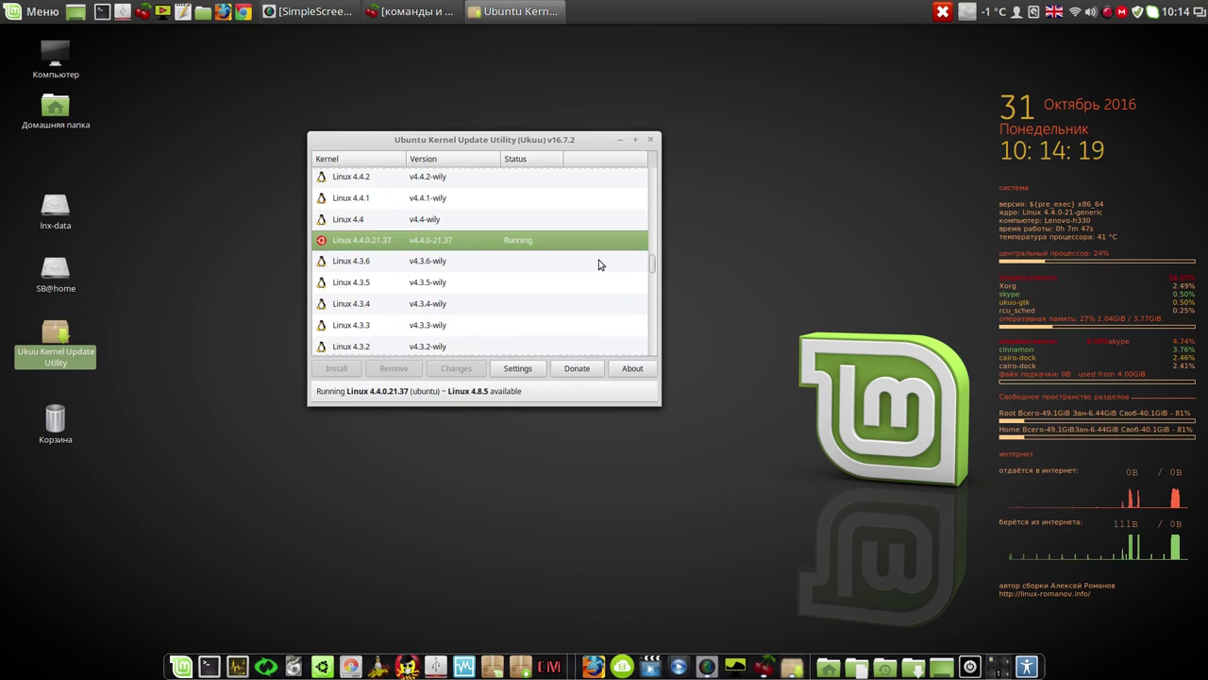
{"action": "scroll", "coordinate": [656, 266], "scroll_direction": "up", "scroll_amount": 1}
{"action": "left_click_drag", "start_coordinate": [657, 266], "coordinate": [662, 172]}
{"action": "left_click", "coordinate": [396, 180]}
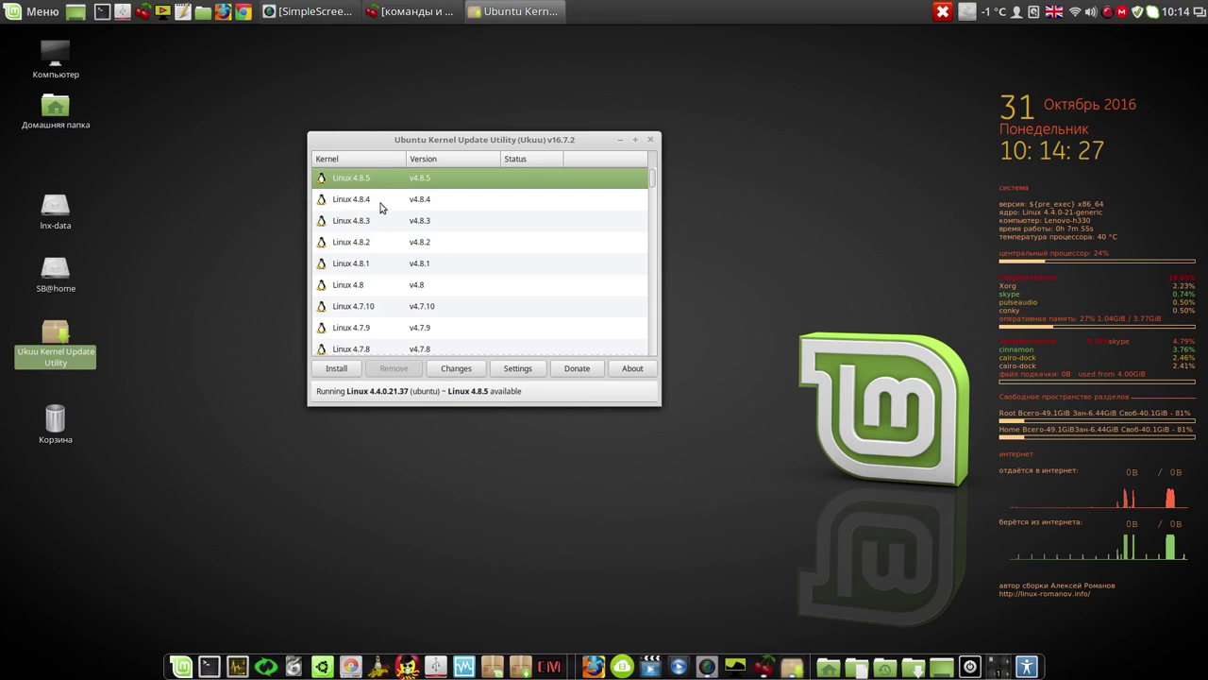
{"action": "left_click", "coordinate": [335, 368]}
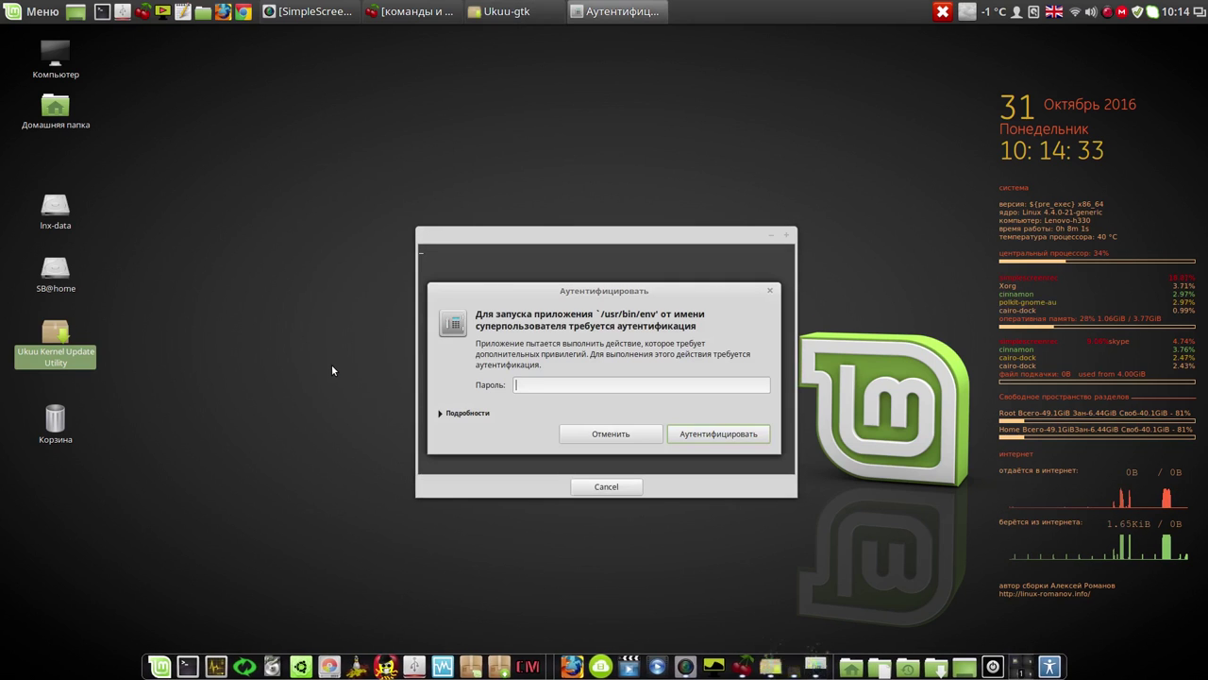
Authenticate the Linux 4.8.5 install, pause recording during it, and close the finished log.
{"action": "type", "text": "1"}
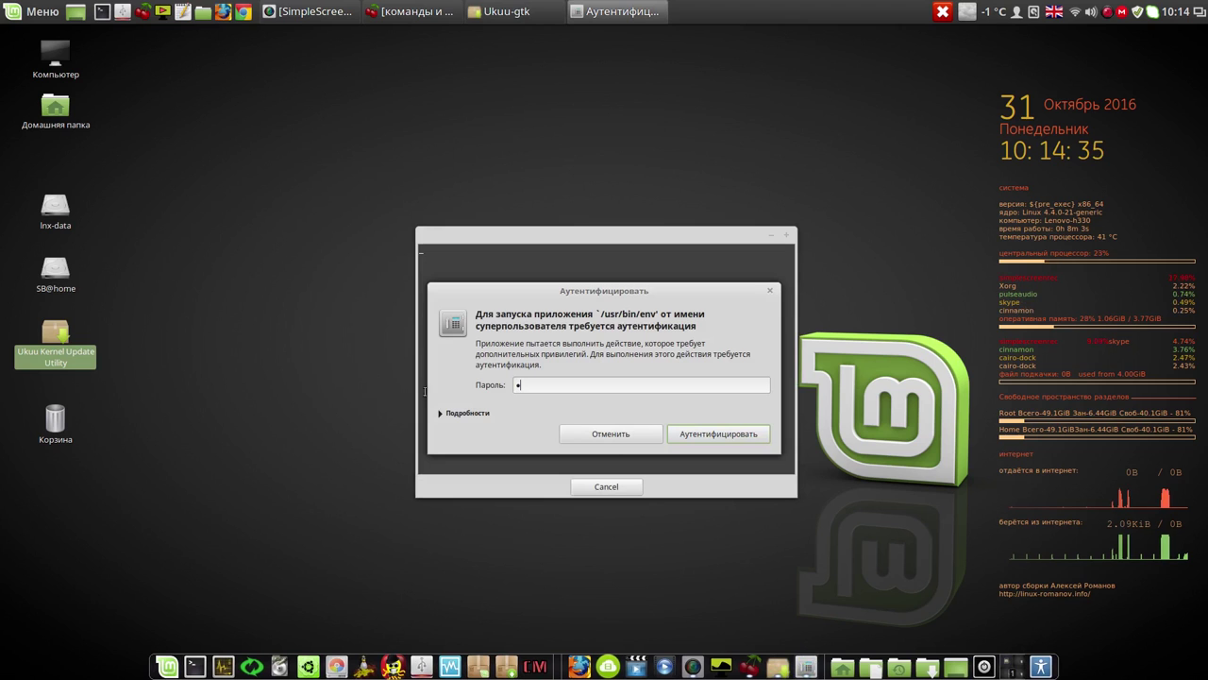
{"action": "left_click", "coordinate": [741, 435]}
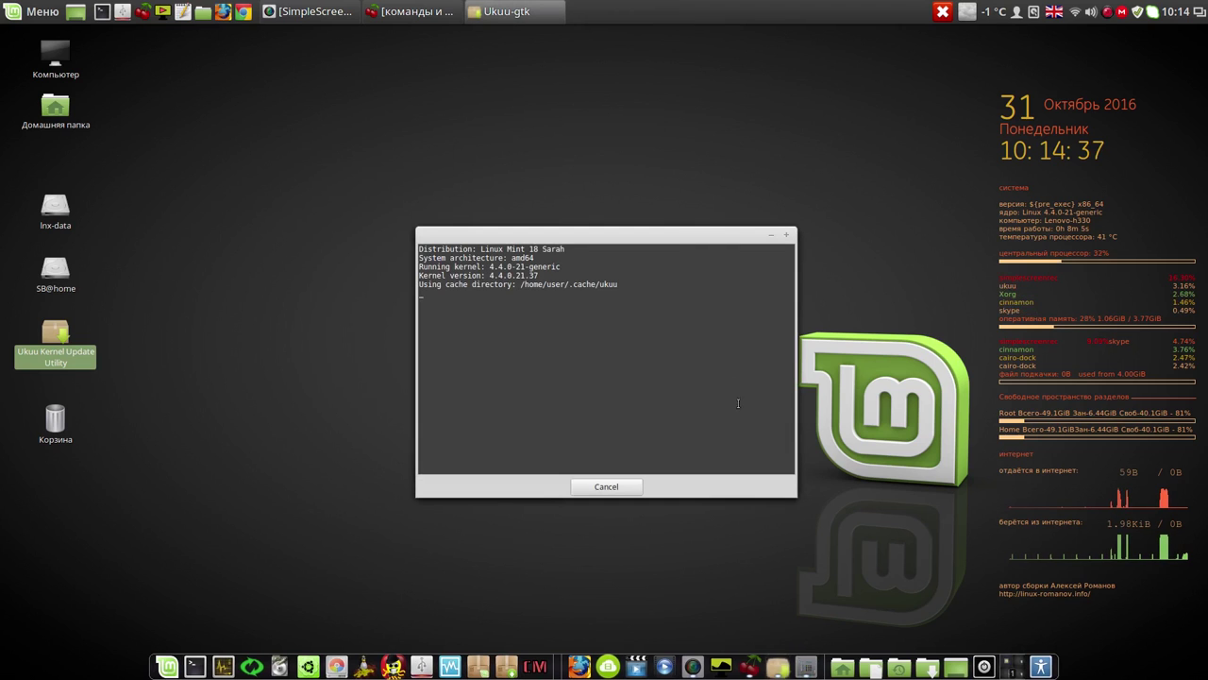
{"action": "left_click_drag", "start_coordinate": [696, 236], "coordinate": [465, 72]}
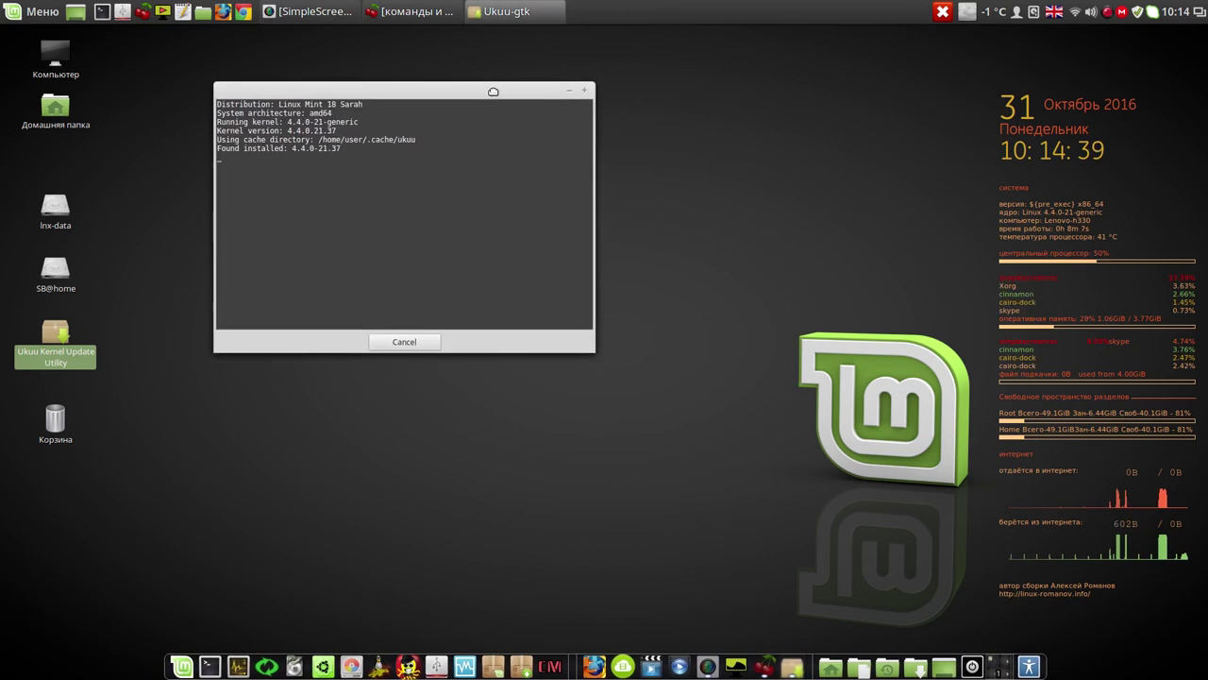
{"action": "right_click", "coordinate": [1107, 13]}
{"action": "left_click", "coordinate": [1111, 33]}
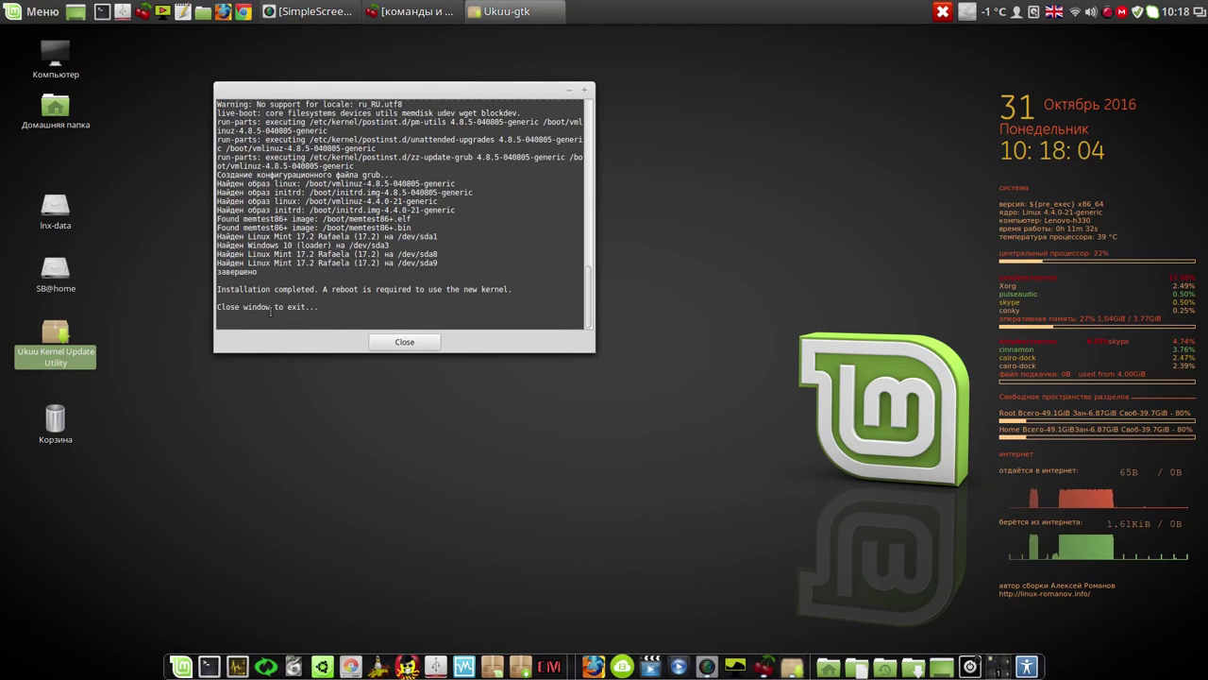
{"action": "left_click", "coordinate": [407, 343]}
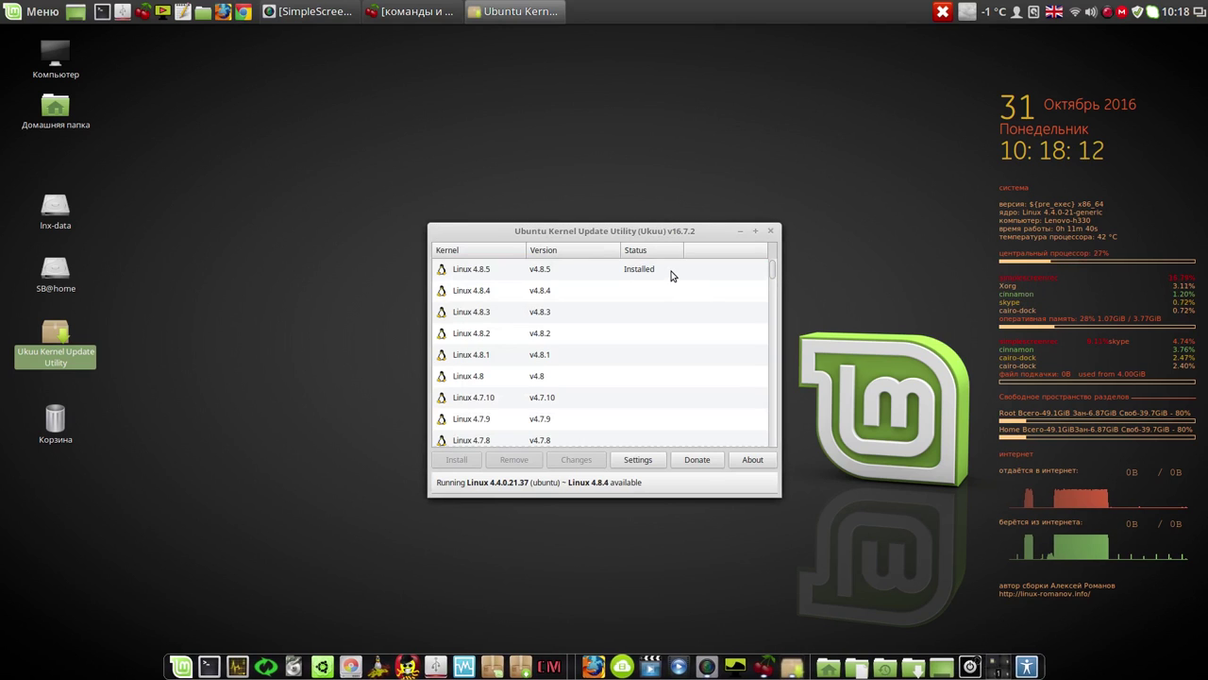
Check the installed 4.8.5 and running 4.4.0.21.37 kernels, close Ukuu, and reboot.
{"action": "left_click", "coordinate": [672, 271]}
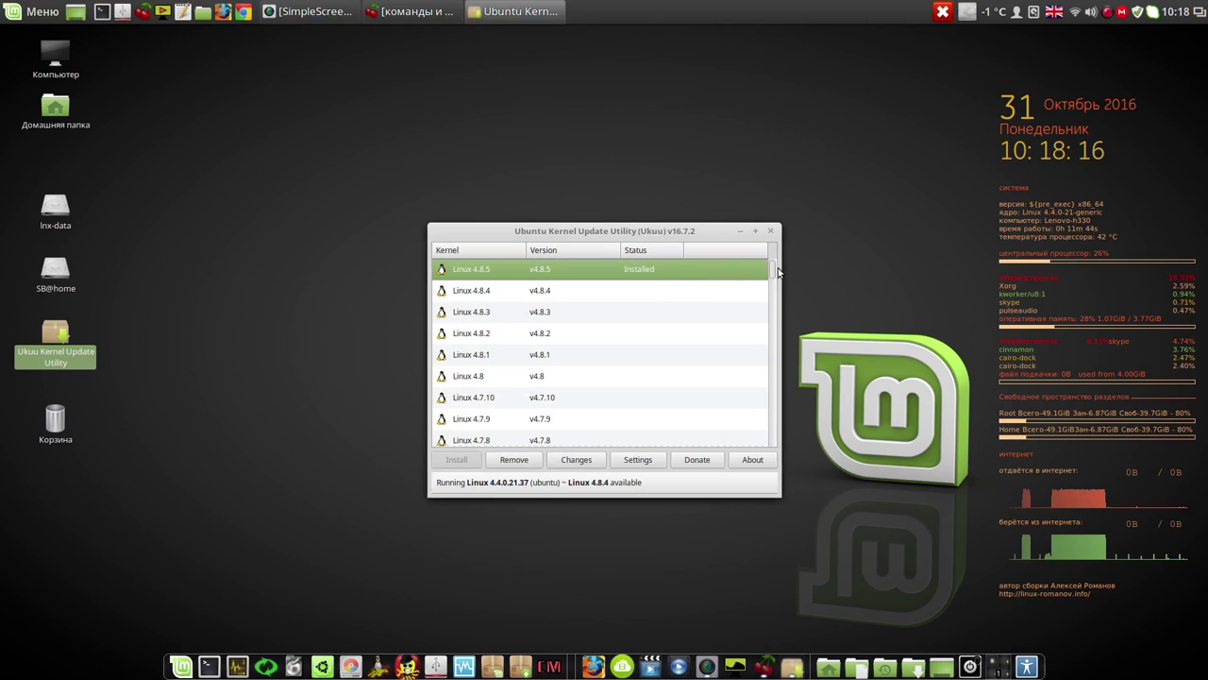
{"action": "left_click_drag", "start_coordinate": [772, 273], "coordinate": [766, 353]}
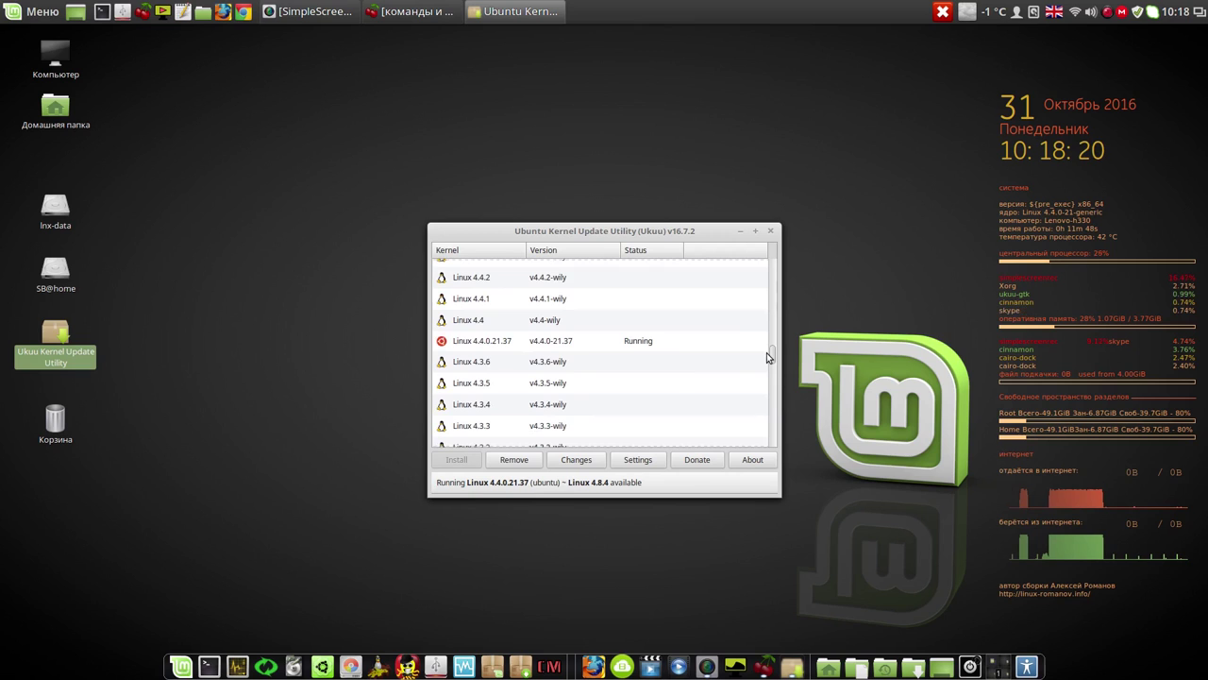
{"action": "left_click", "coordinate": [697, 342]}
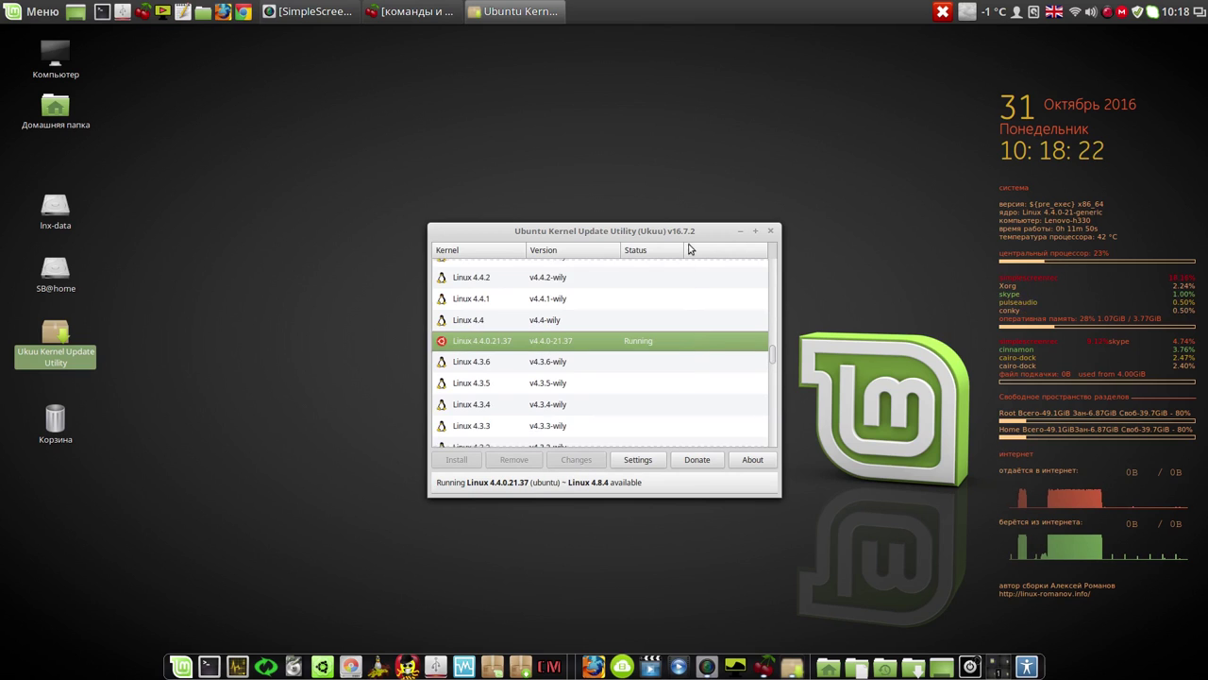
{"action": "left_click_drag", "start_coordinate": [689, 236], "coordinate": [580, 186]}
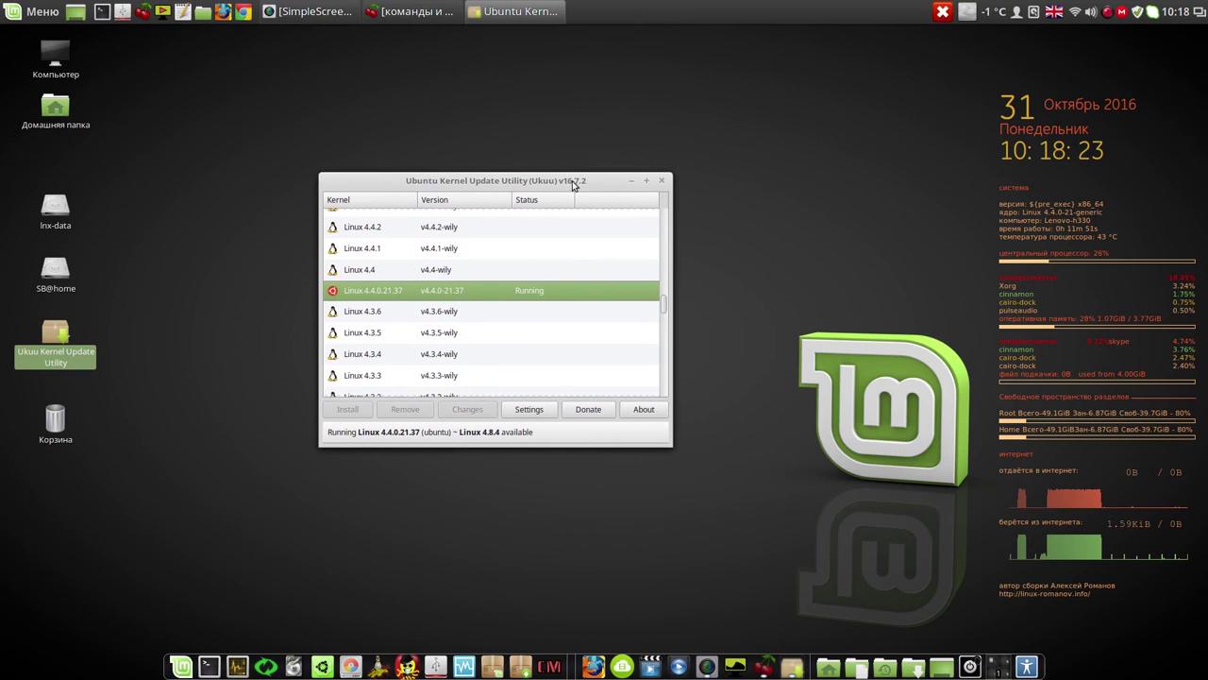
{"action": "left_click", "coordinate": [663, 180]}
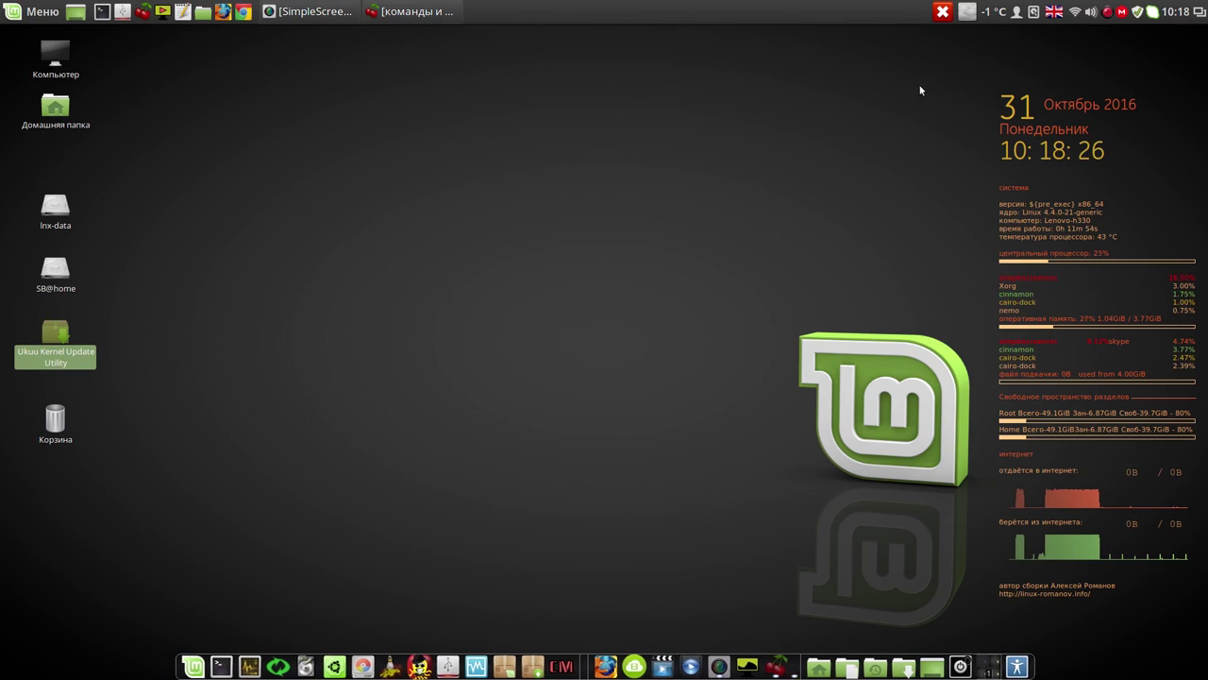
{"action": "left_click", "coordinate": [945, 12]}
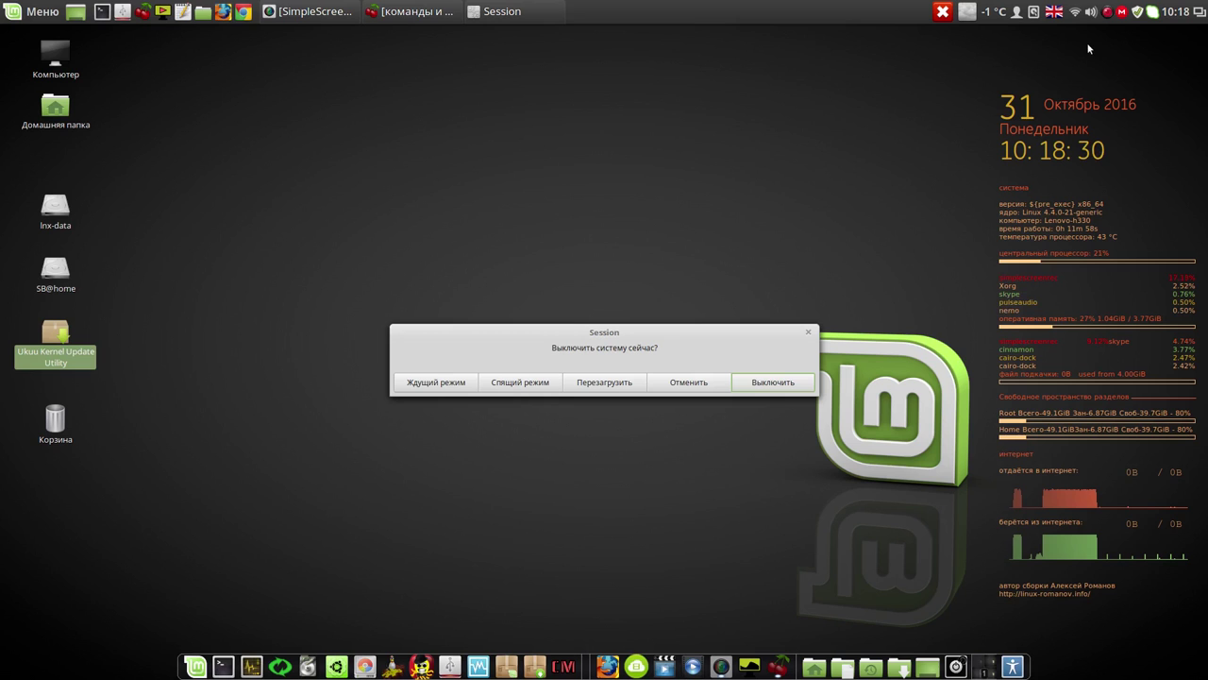
{"action": "right_click", "coordinate": [1108, 15]}
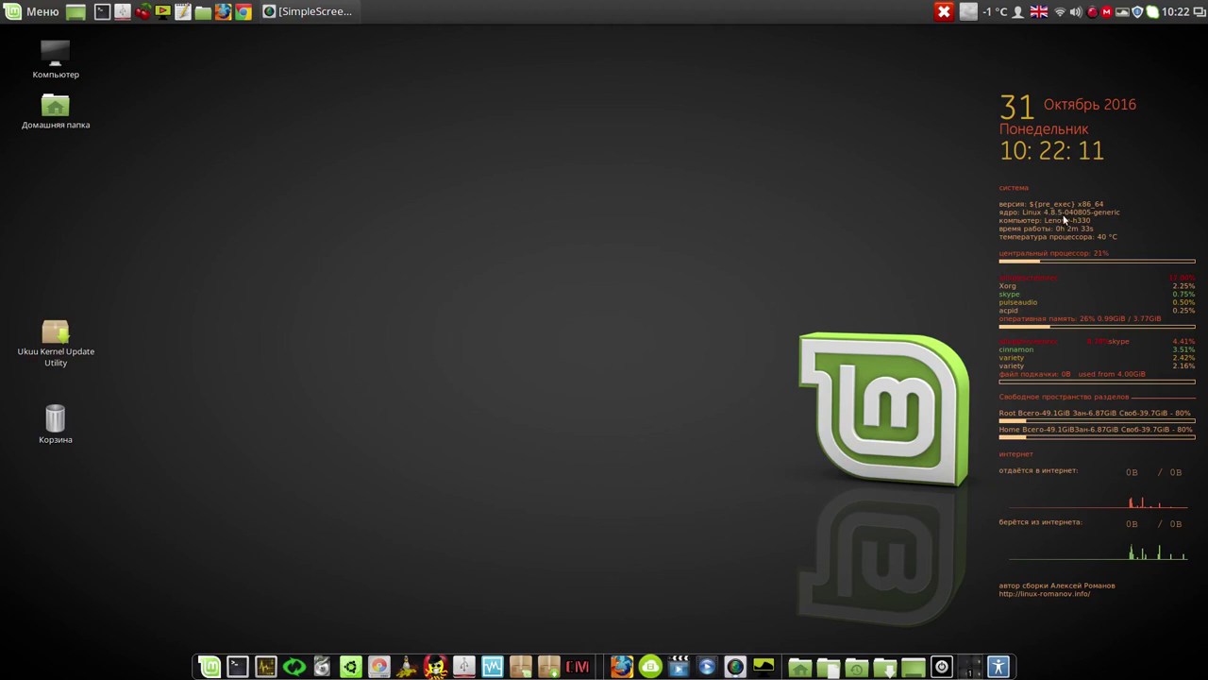
{"action": "double_click", "coordinate": [56, 335]}
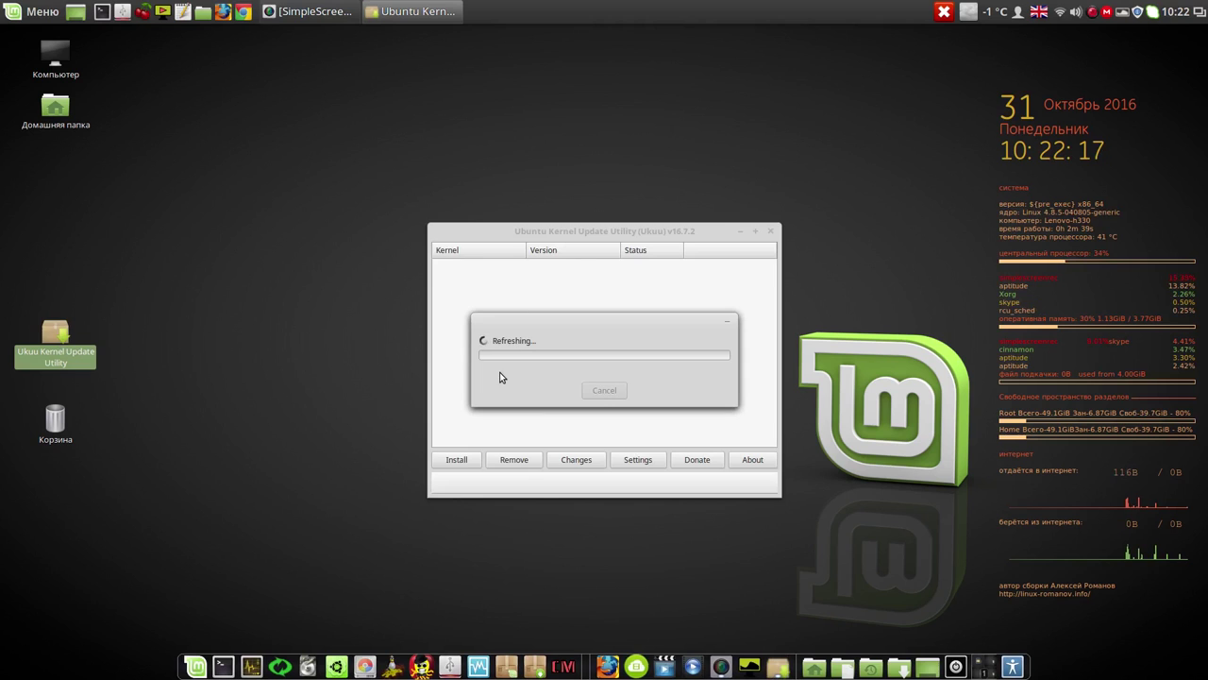
{"action": "left_click", "coordinate": [618, 274]}
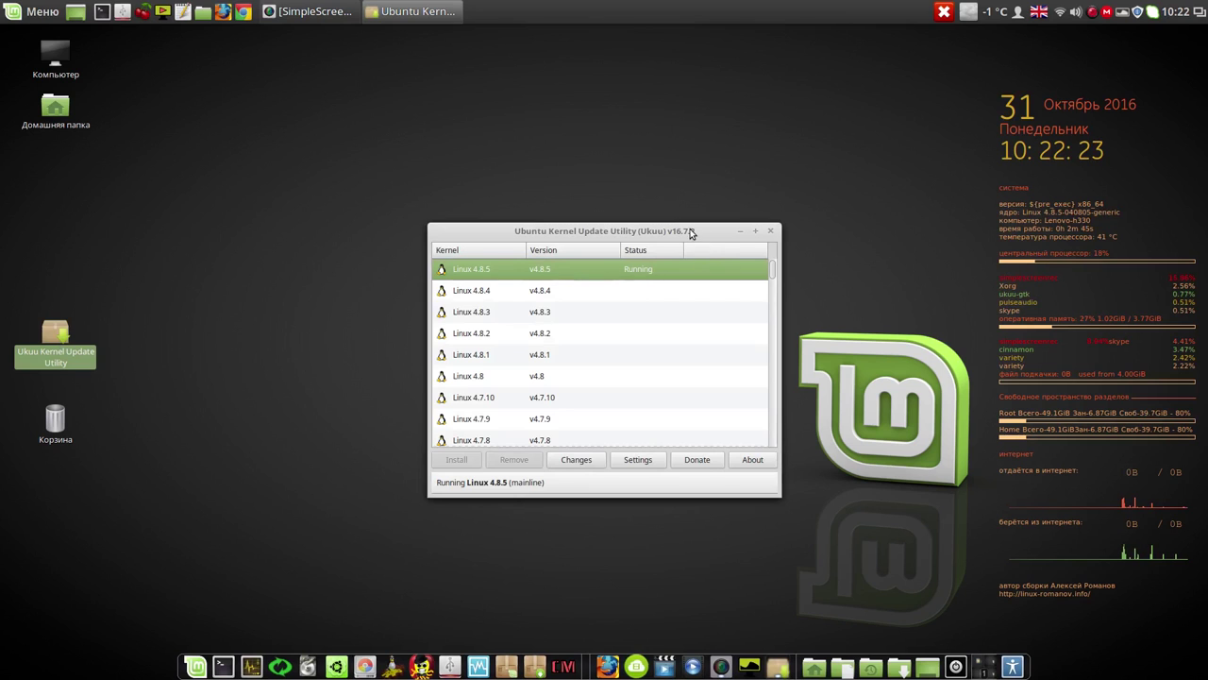
{"action": "left_click_drag", "start_coordinate": [688, 229], "coordinate": [673, 206]}
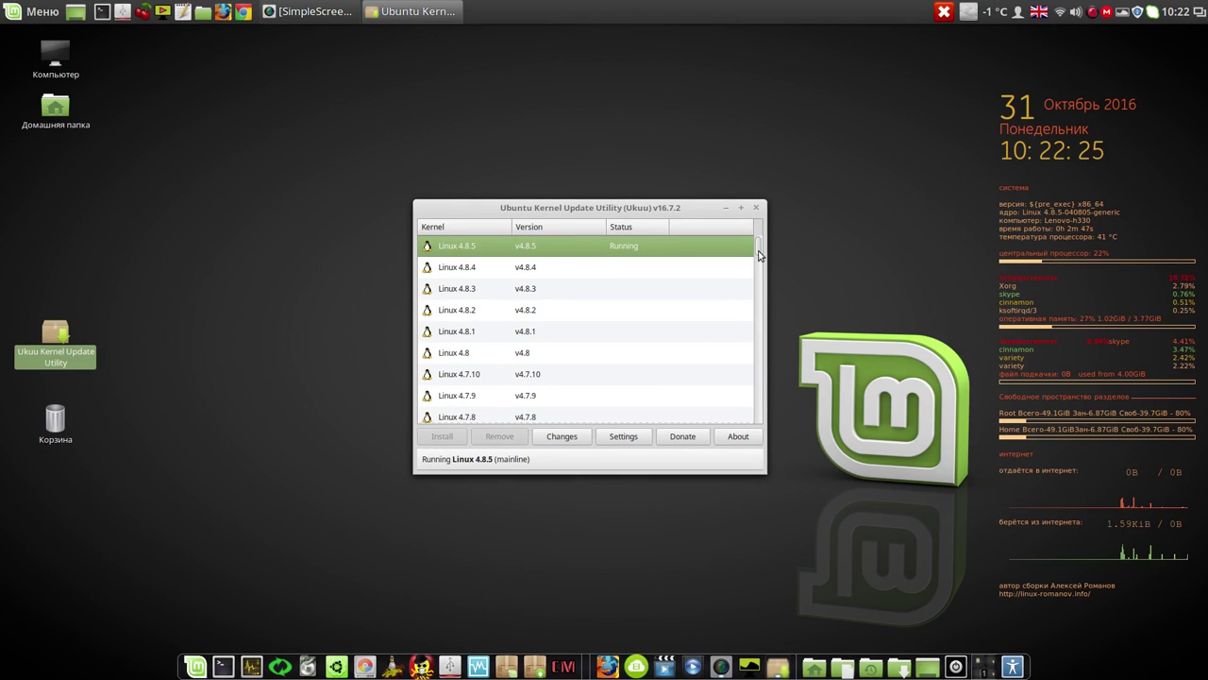
{"action": "left_click_drag", "start_coordinate": [757, 248], "coordinate": [769, 337]}
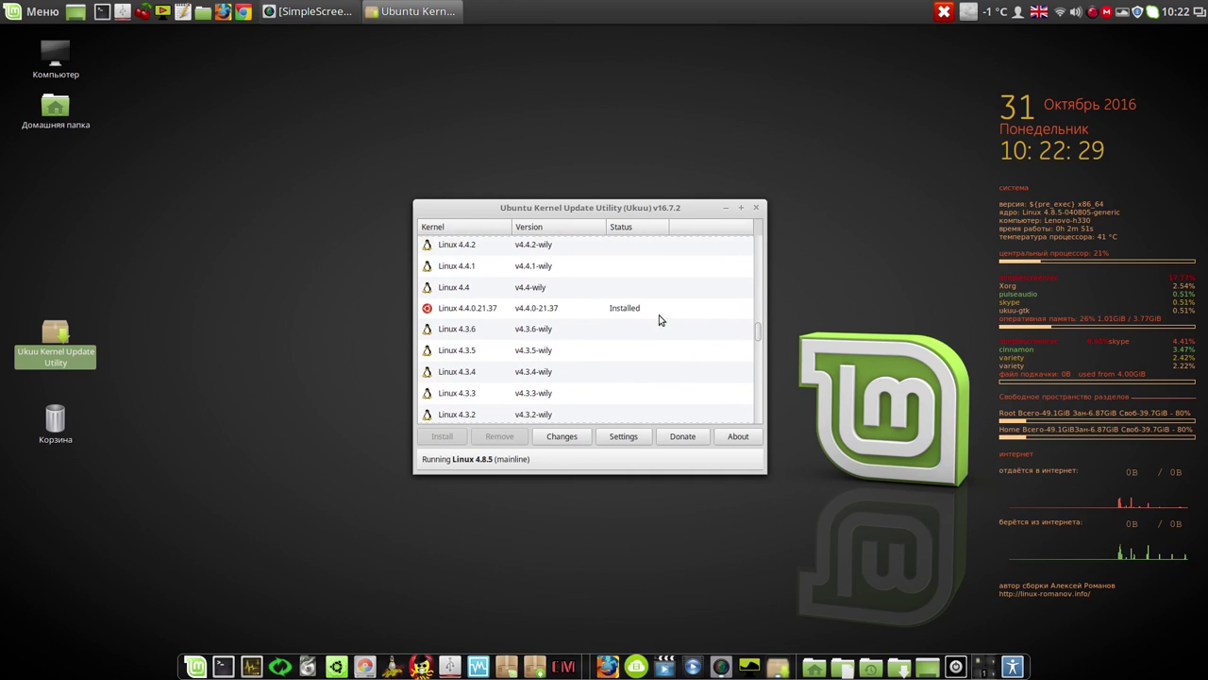
{"action": "left_click", "coordinate": [657, 315]}
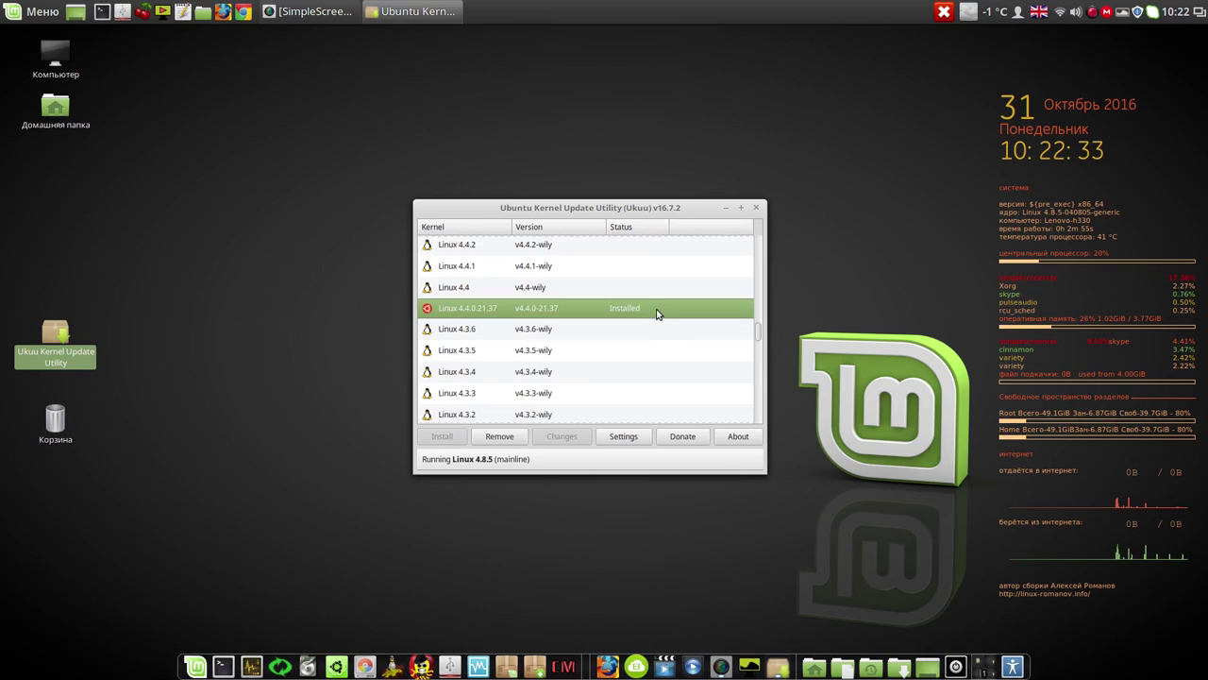
{"action": "left_click", "coordinate": [756, 209]}
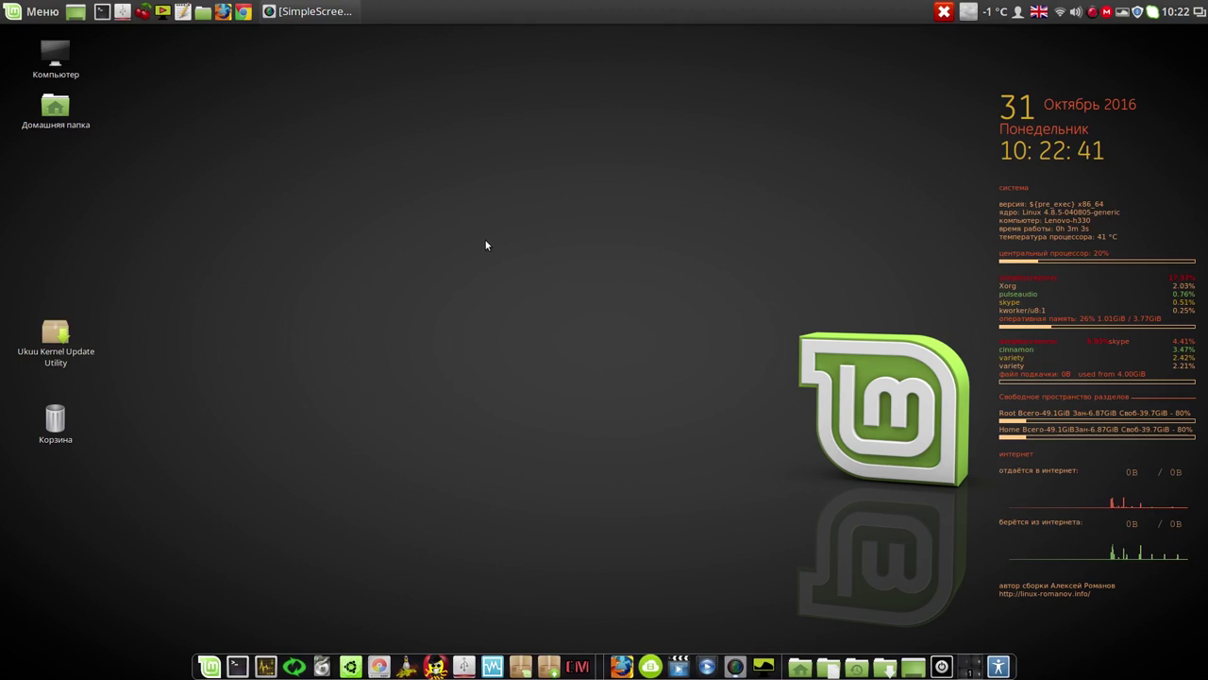
{"action": "left_click", "coordinate": [350, 663]}
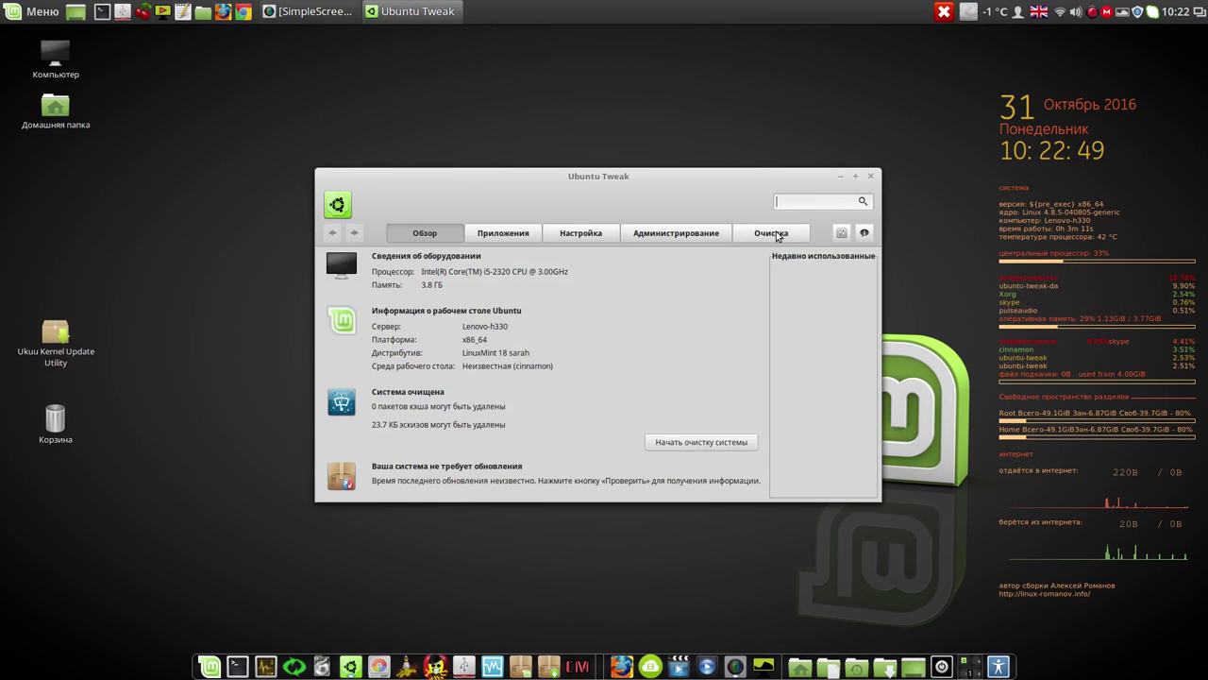
Tick the Система cleanup categories and all four old 4.4.0-21 kernel packages, then start cleaning.
{"action": "left_click", "coordinate": [774, 235]}
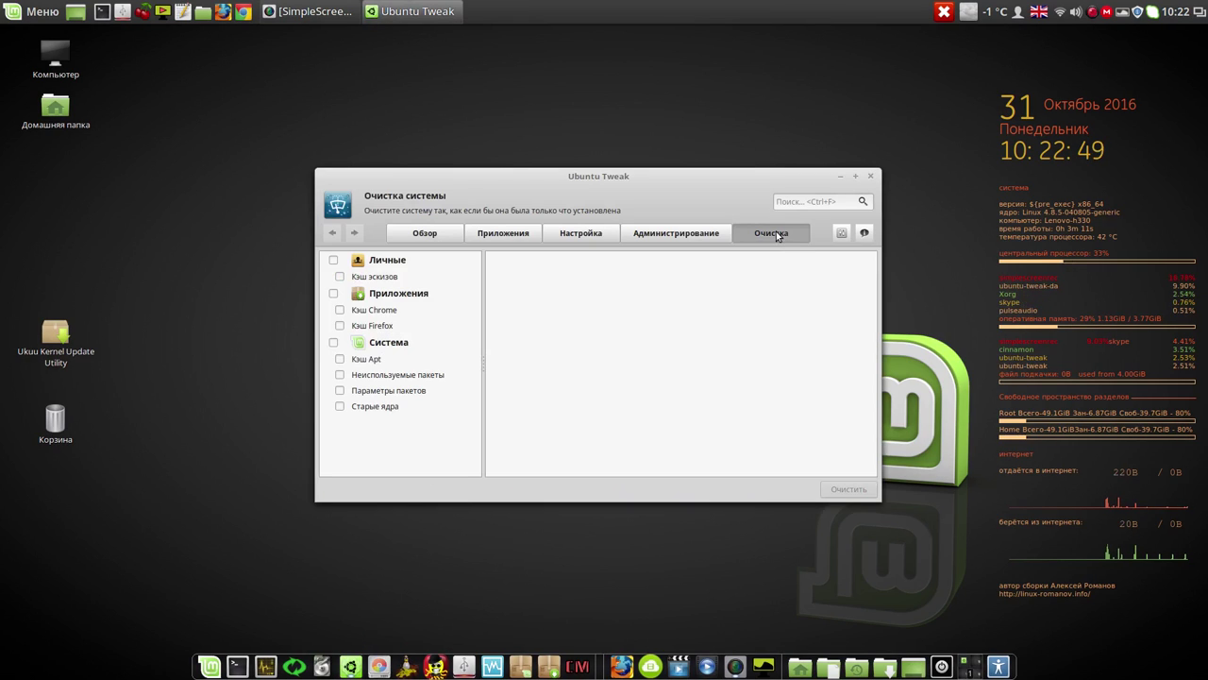
{"action": "left_click", "coordinate": [333, 343]}
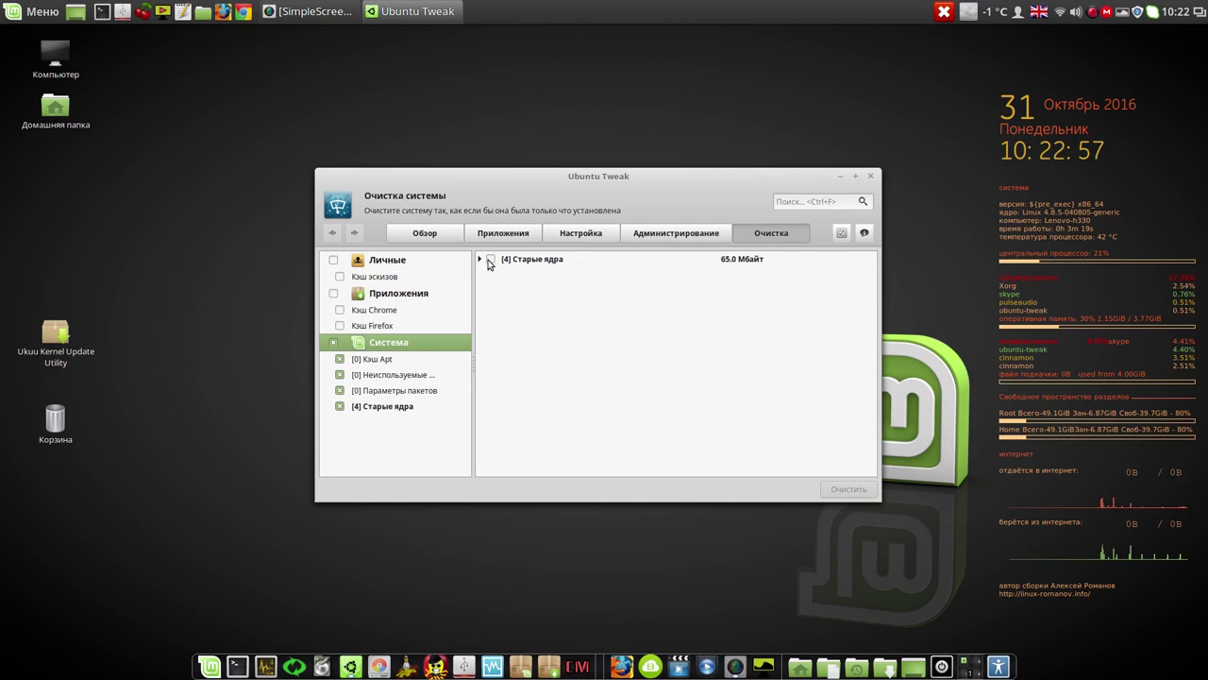
{"action": "left_click", "coordinate": [480, 260]}
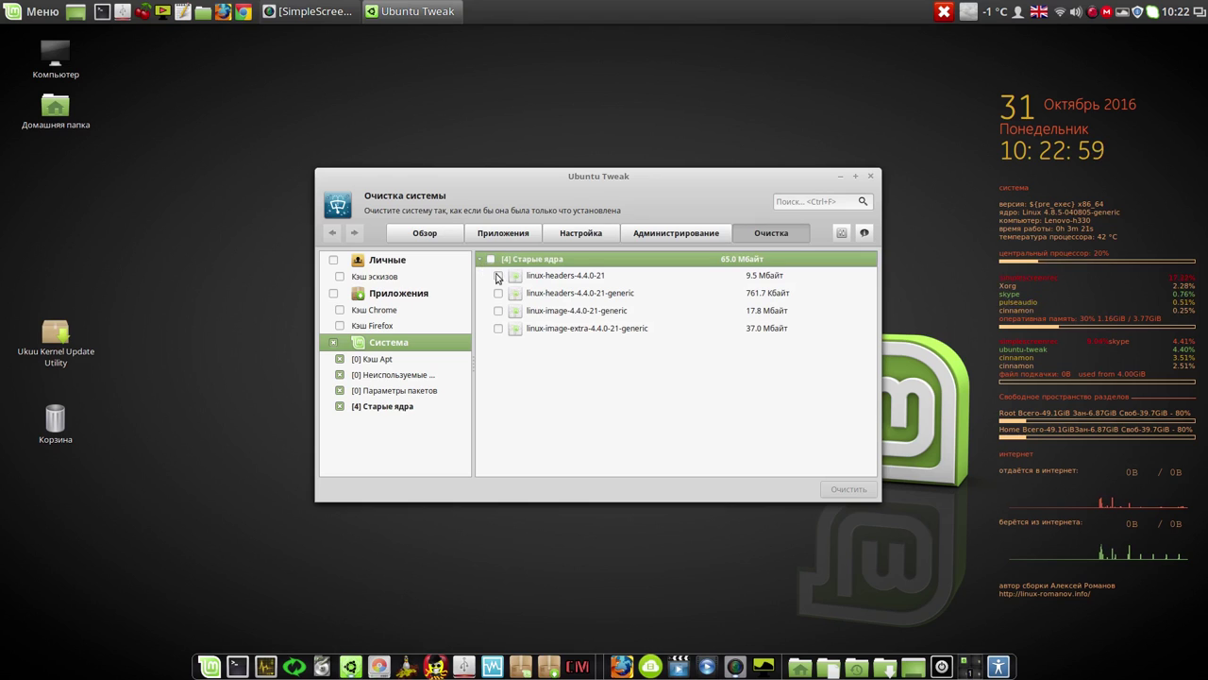
{"action": "left_click", "coordinate": [491, 260]}
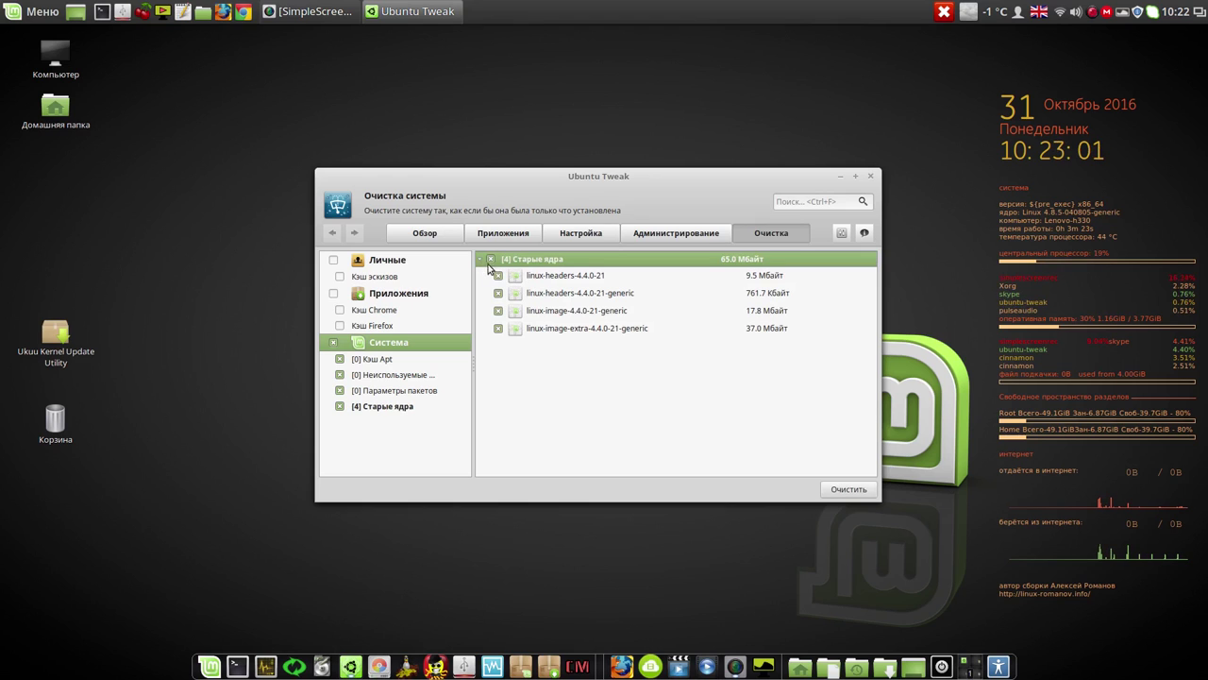
{"action": "left_click", "coordinate": [839, 490]}
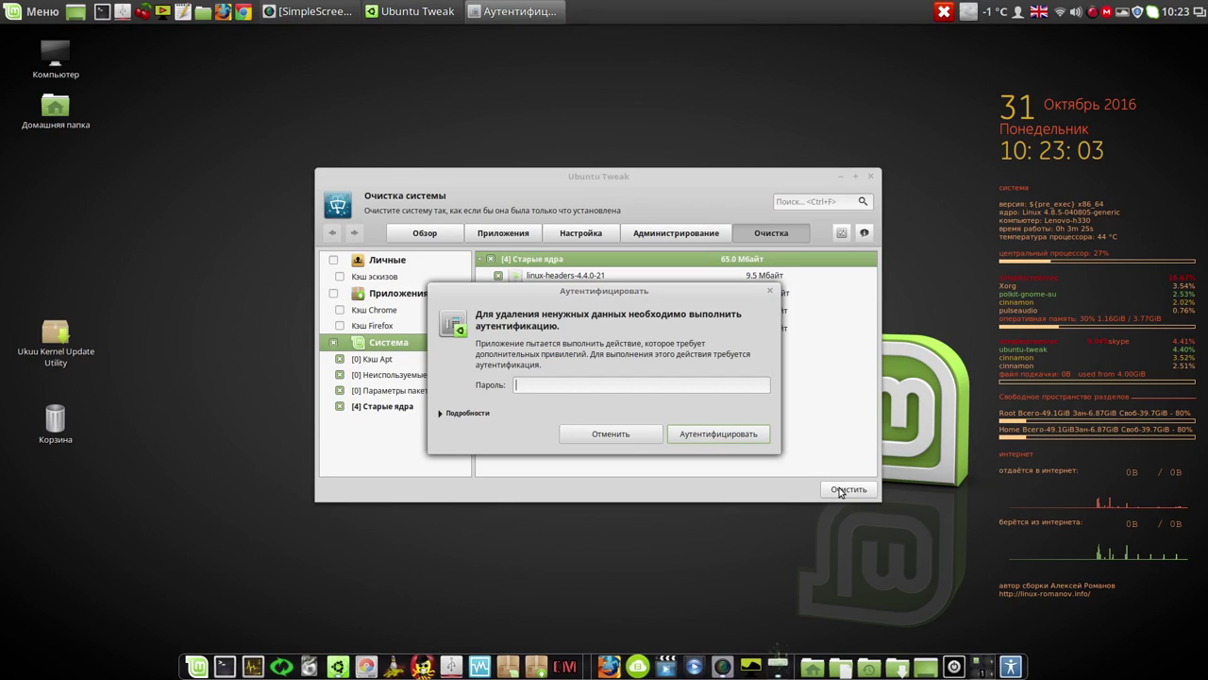
Authenticate and approve removing the old kernels along with linux-kernel-generic.
{"action": "type", "text": "1"}
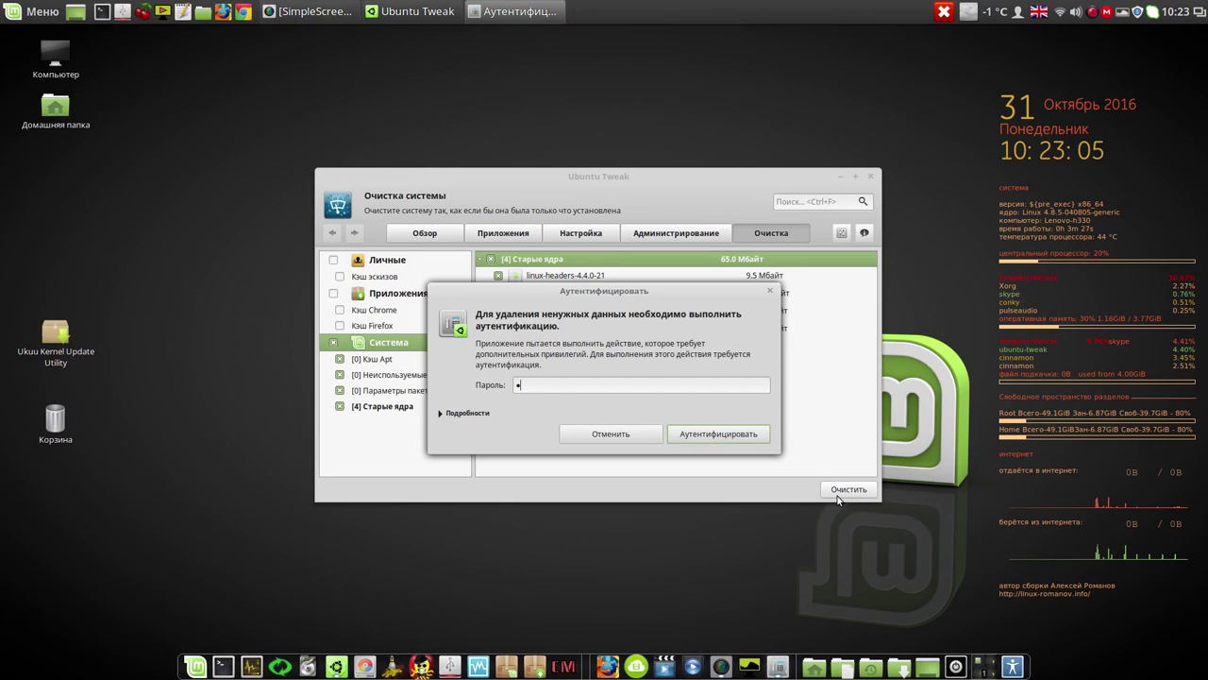
{"action": "left_click", "coordinate": [748, 434]}
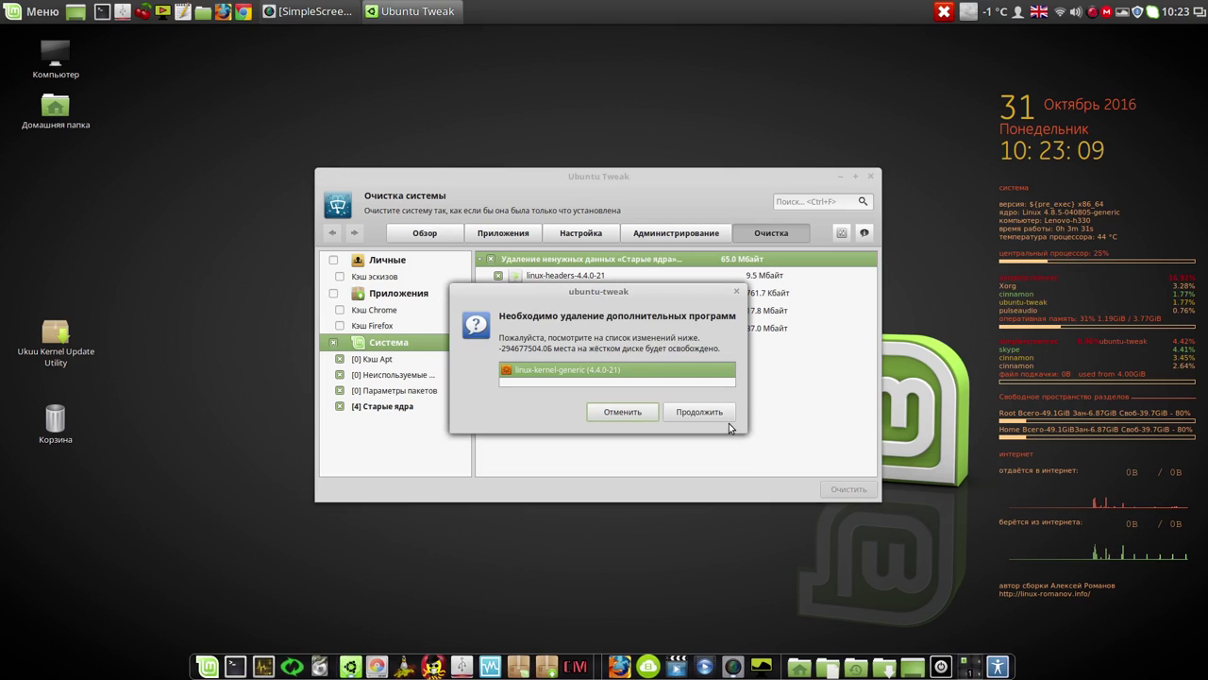
{"action": "left_click", "coordinate": [711, 414]}
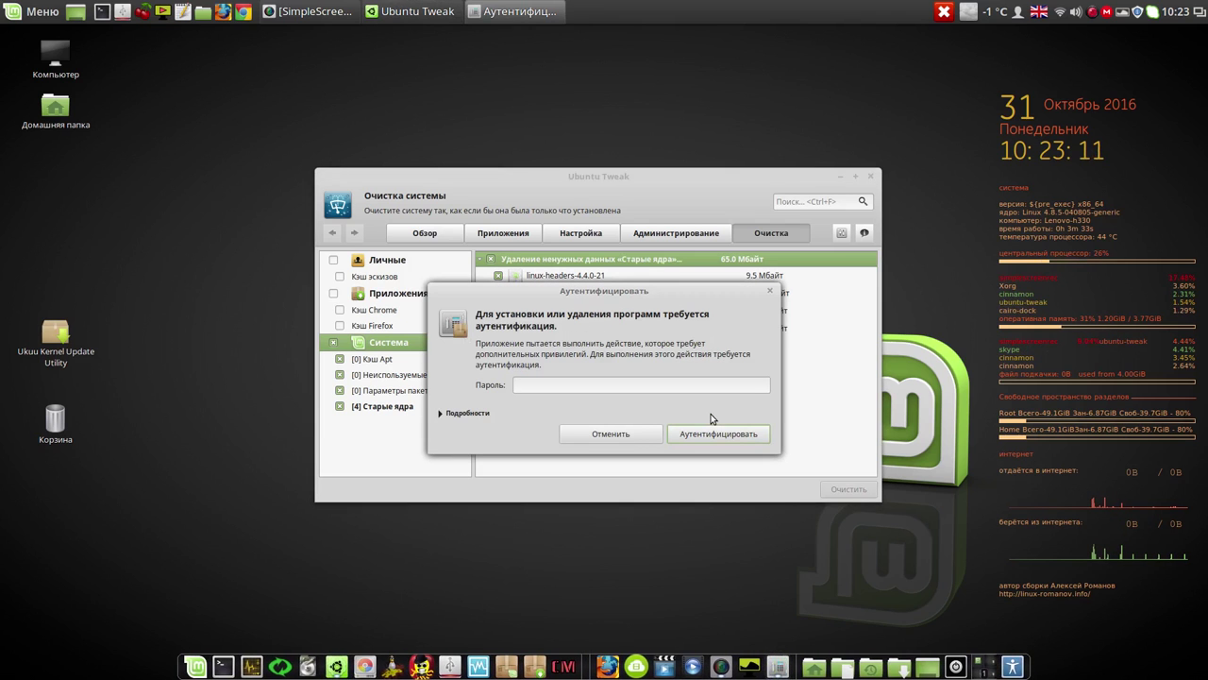
{"action": "type", "text": "••••"}
{"action": "left_click", "coordinate": [725, 438]}
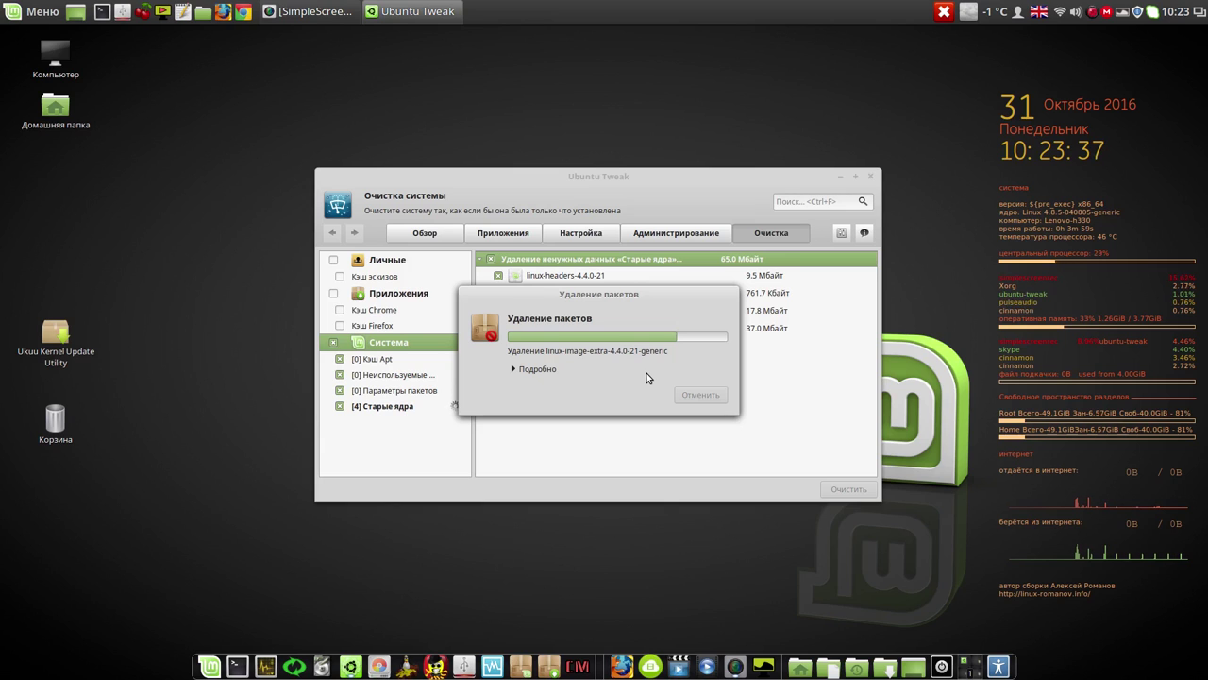
Clean the leftover Параметры пакетов configurations, then close Ubuntu Tweak.
{"action": "left_click", "coordinate": [1093, 16]}
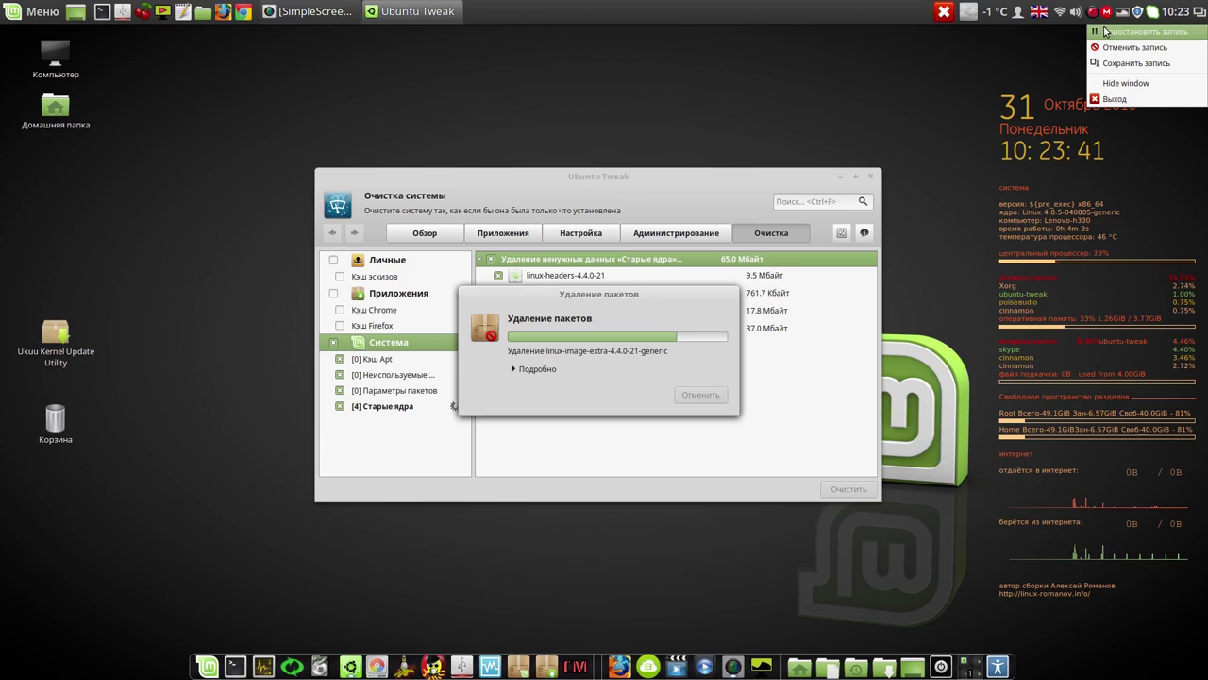
{"action": "left_click", "coordinate": [1122, 32]}
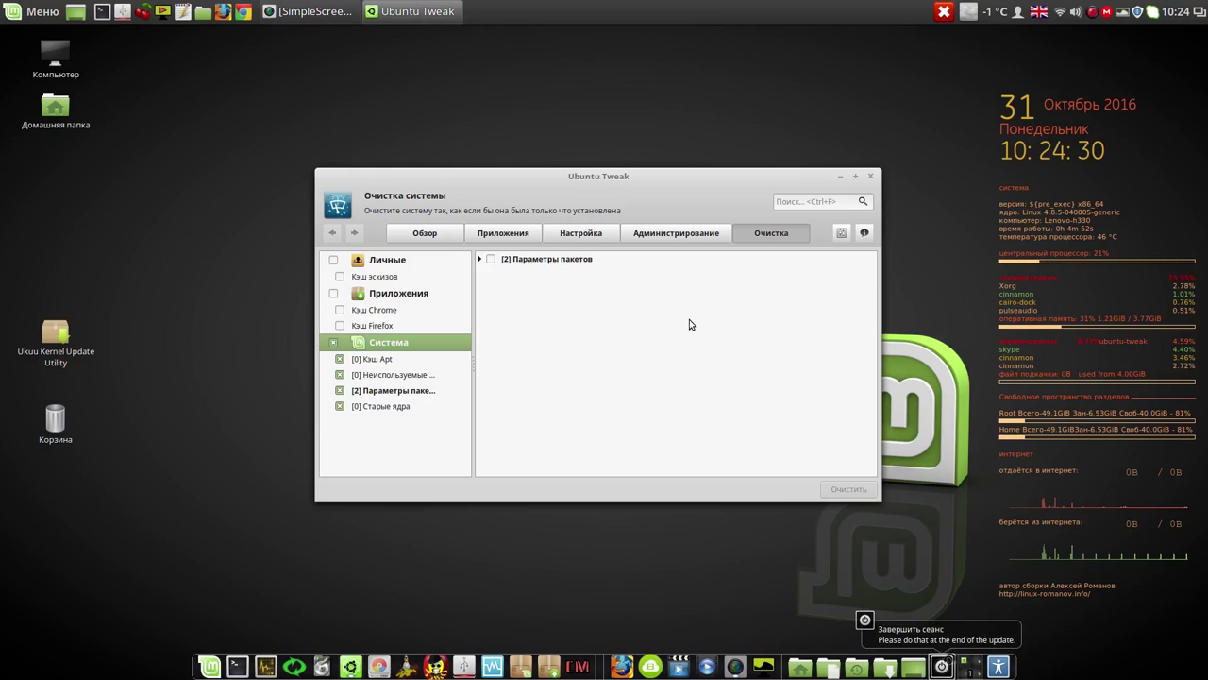
{"action": "left_click", "coordinate": [490, 259]}
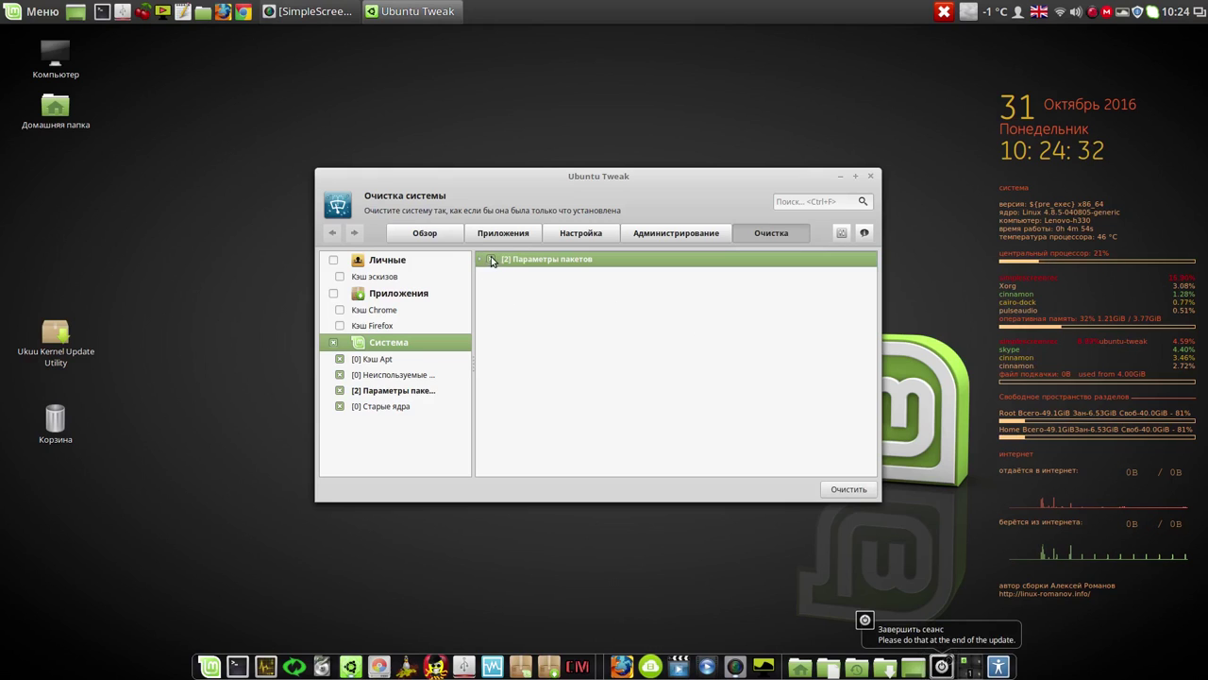
{"action": "left_click", "coordinate": [851, 490]}
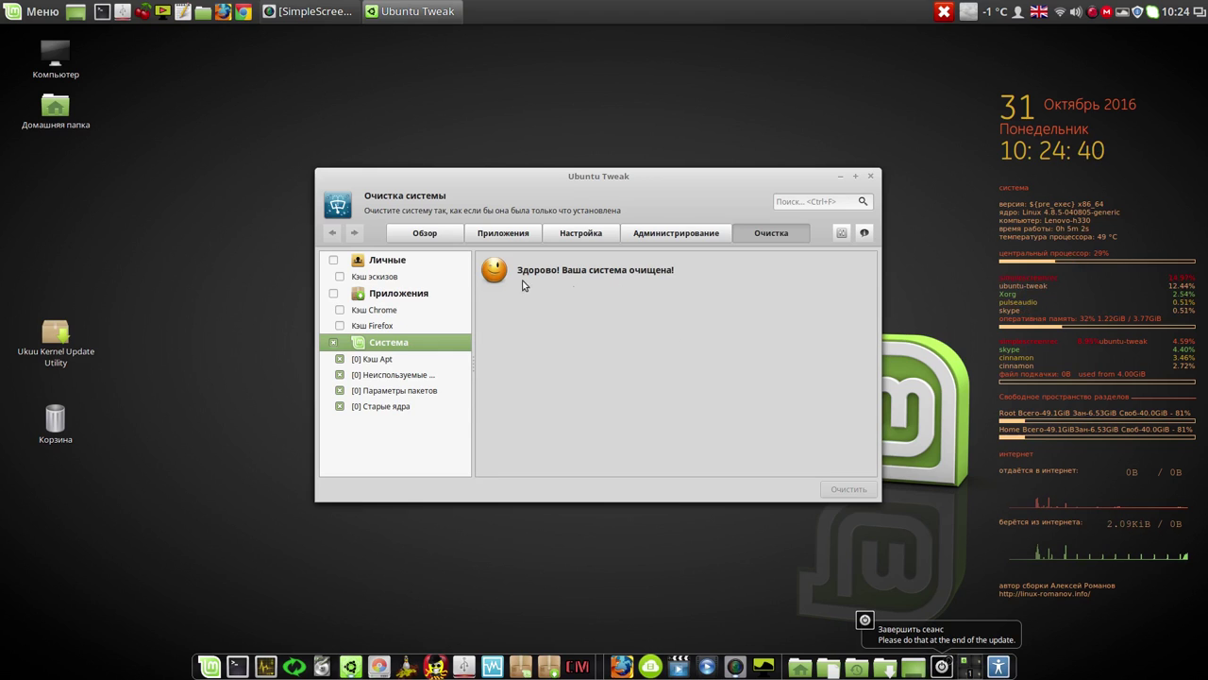
{"action": "left_click", "coordinate": [870, 177]}
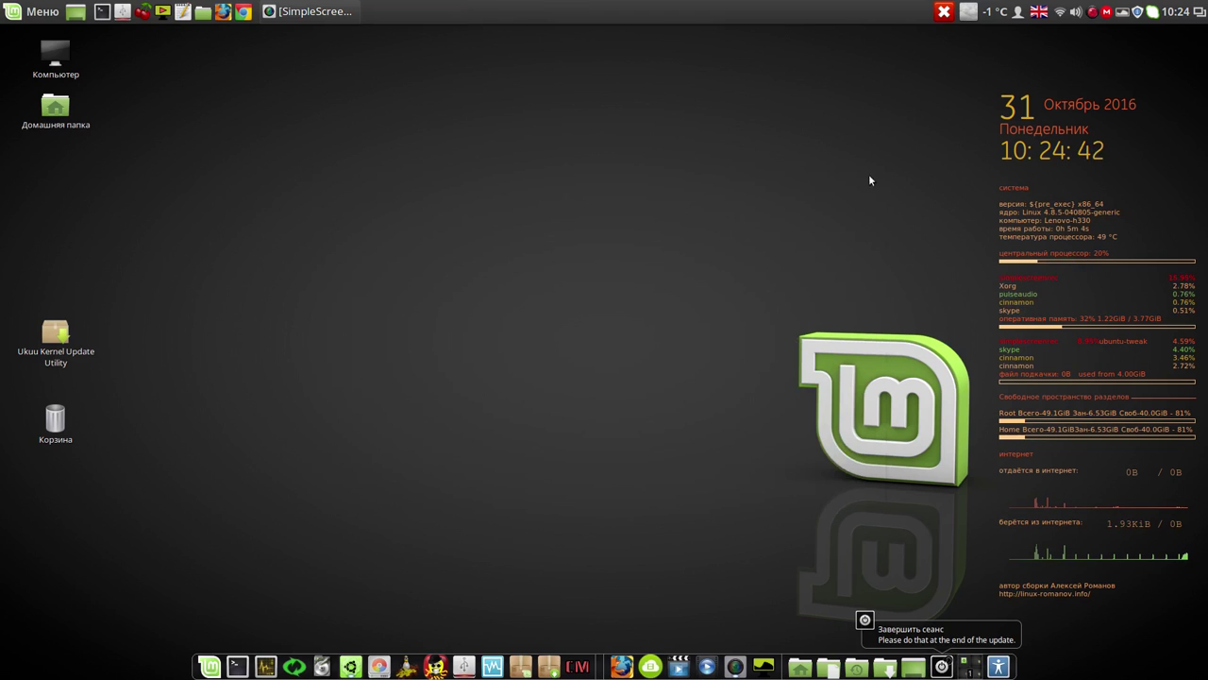
{"action": "double_click", "coordinate": [58, 335]}
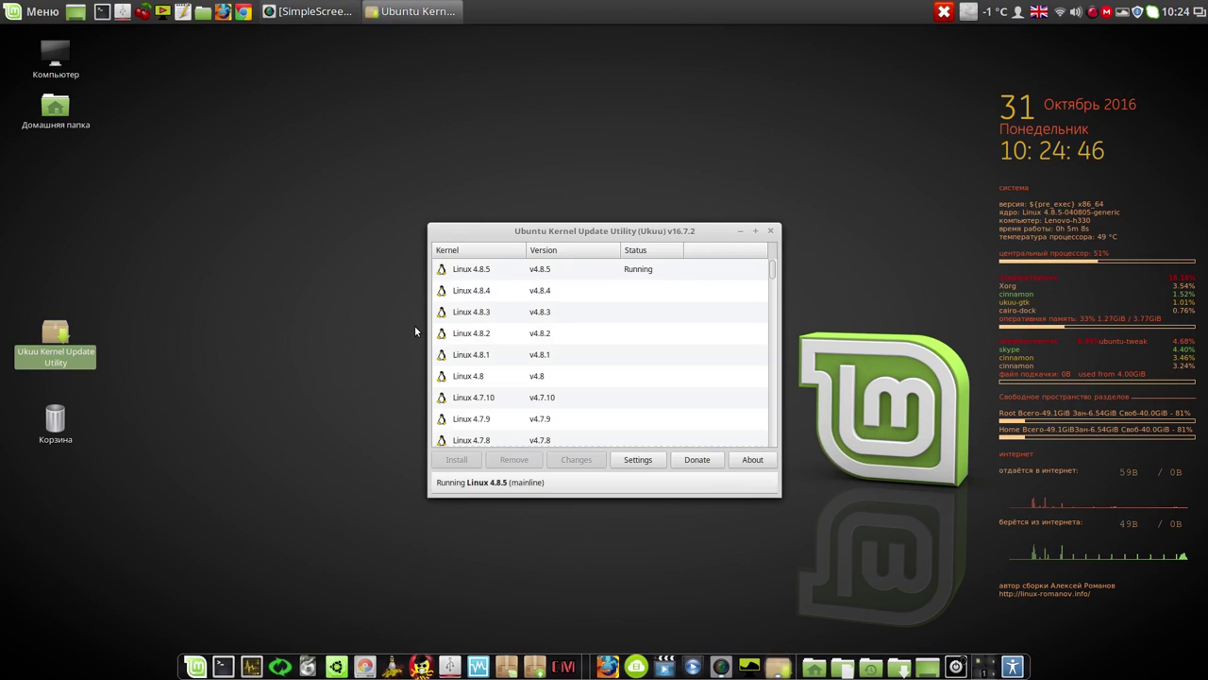
{"action": "left_click", "coordinate": [638, 270]}
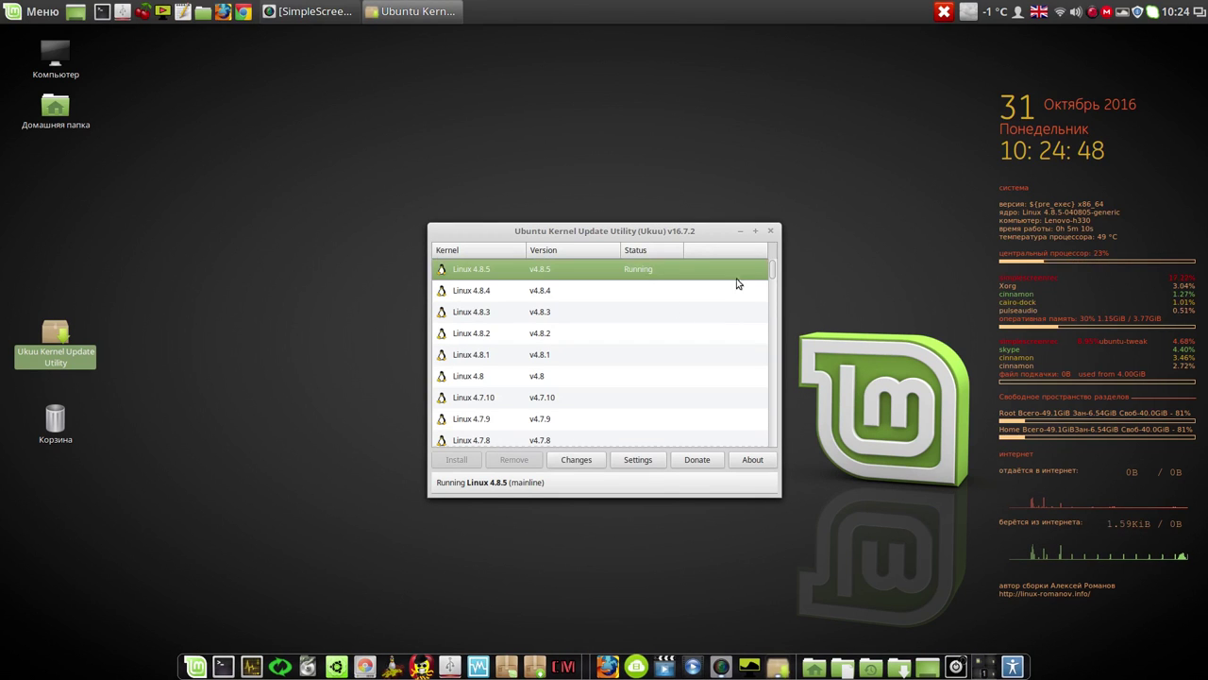
{"action": "left_click_drag", "start_coordinate": [772, 268], "coordinate": [785, 345]}
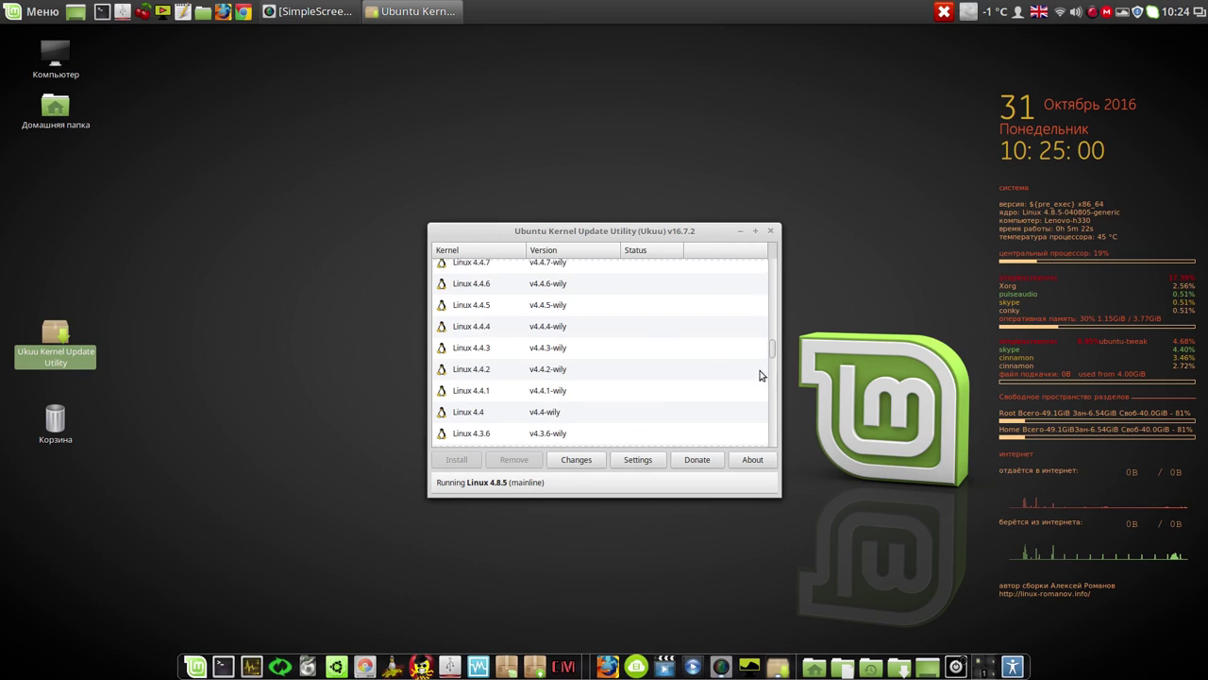
{"action": "left_click_drag", "start_coordinate": [775, 352], "coordinate": [779, 443]}
{"action": "left_click", "coordinate": [770, 231]}
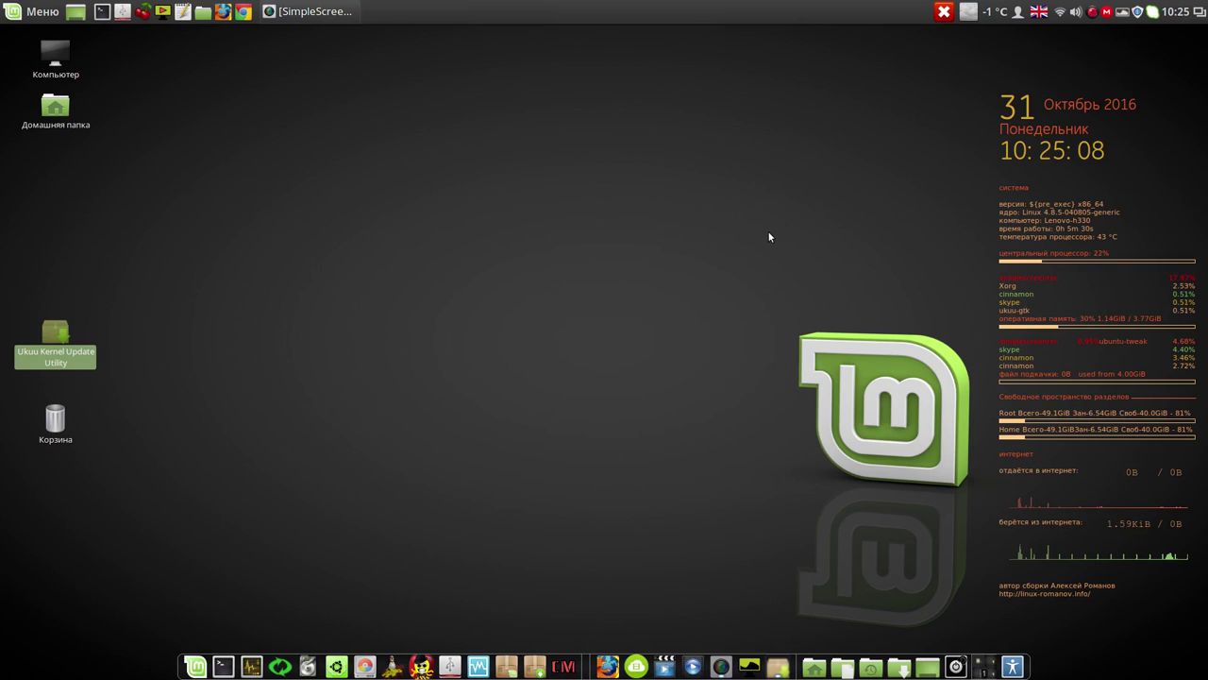
Switch off Ukuu Notification in System Settings' Startup Applications.
{"action": "left_click", "coordinate": [39, 17]}
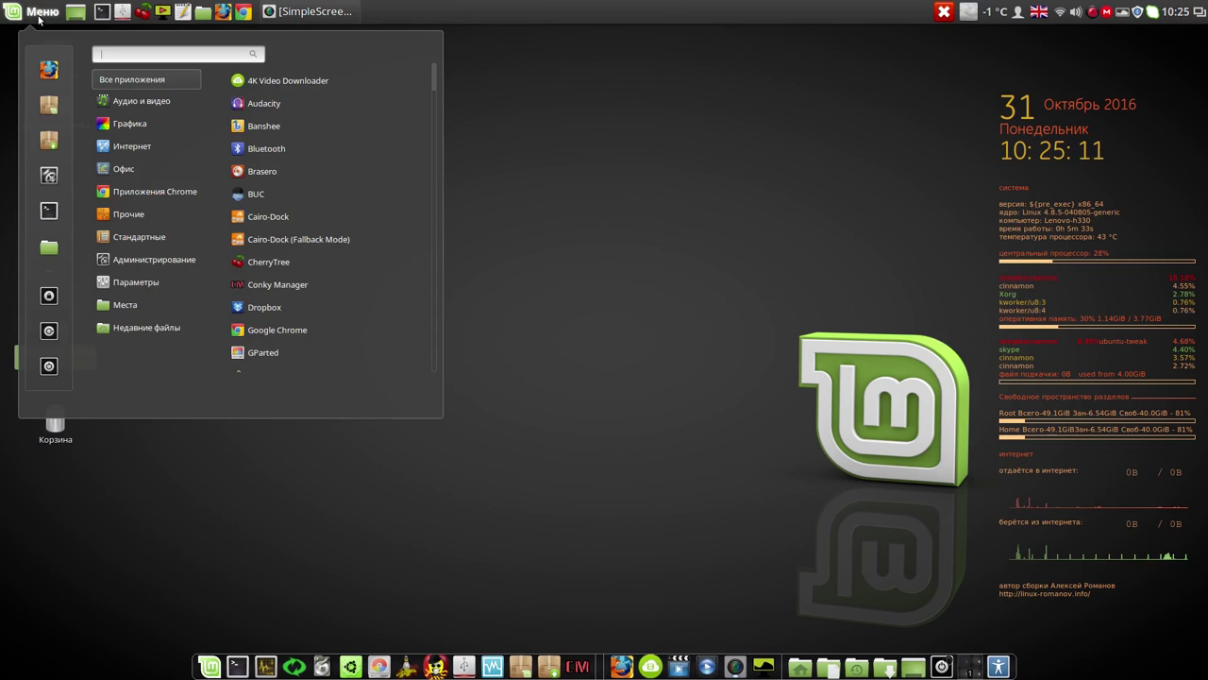
{"action": "left_click", "coordinate": [50, 178]}
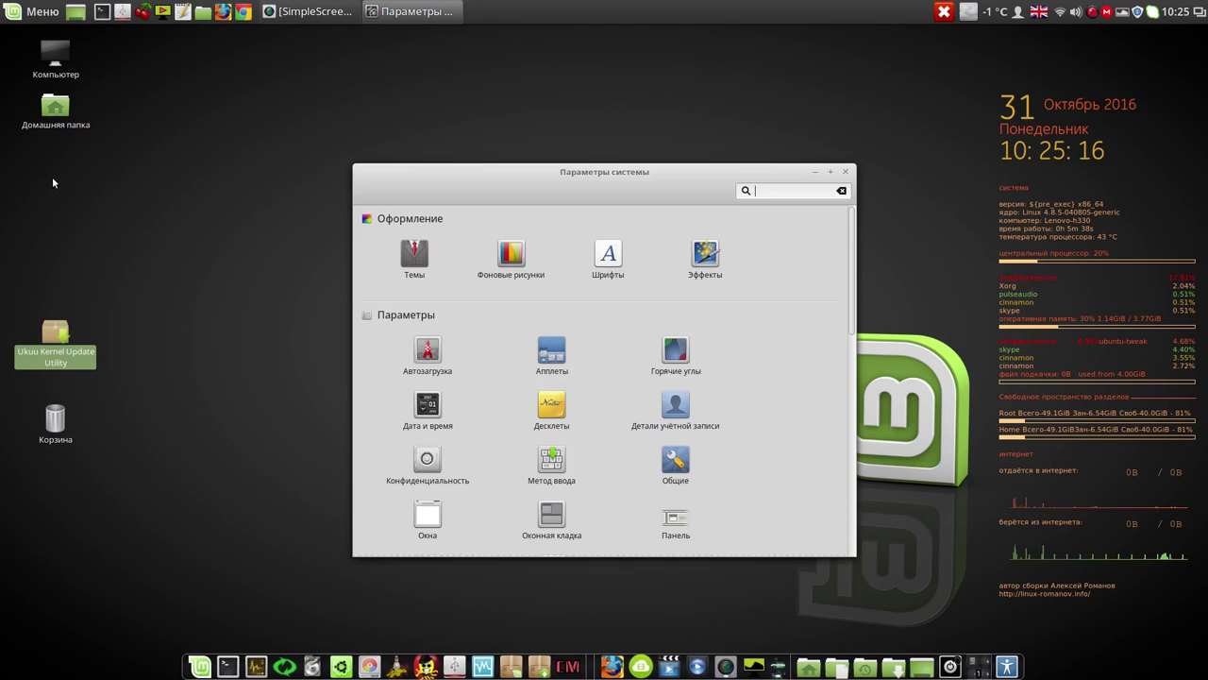
{"action": "left_click", "coordinate": [420, 351]}
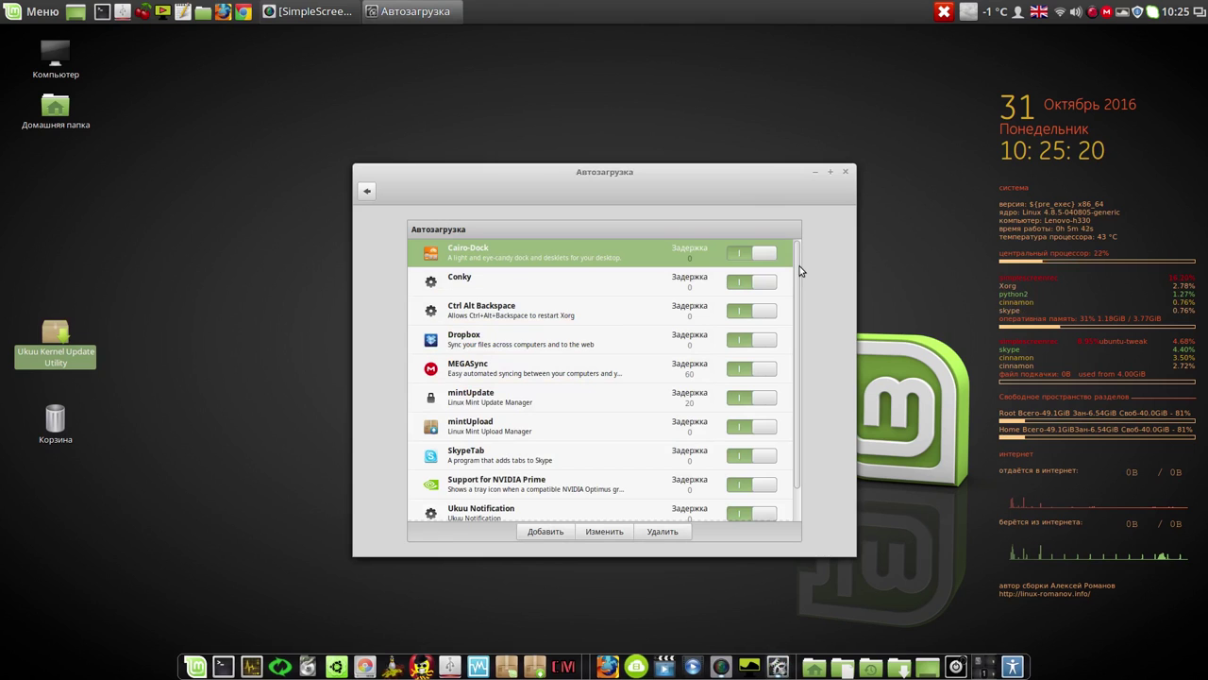
{"action": "left_click_drag", "start_coordinate": [797, 287], "coordinate": [797, 337]}
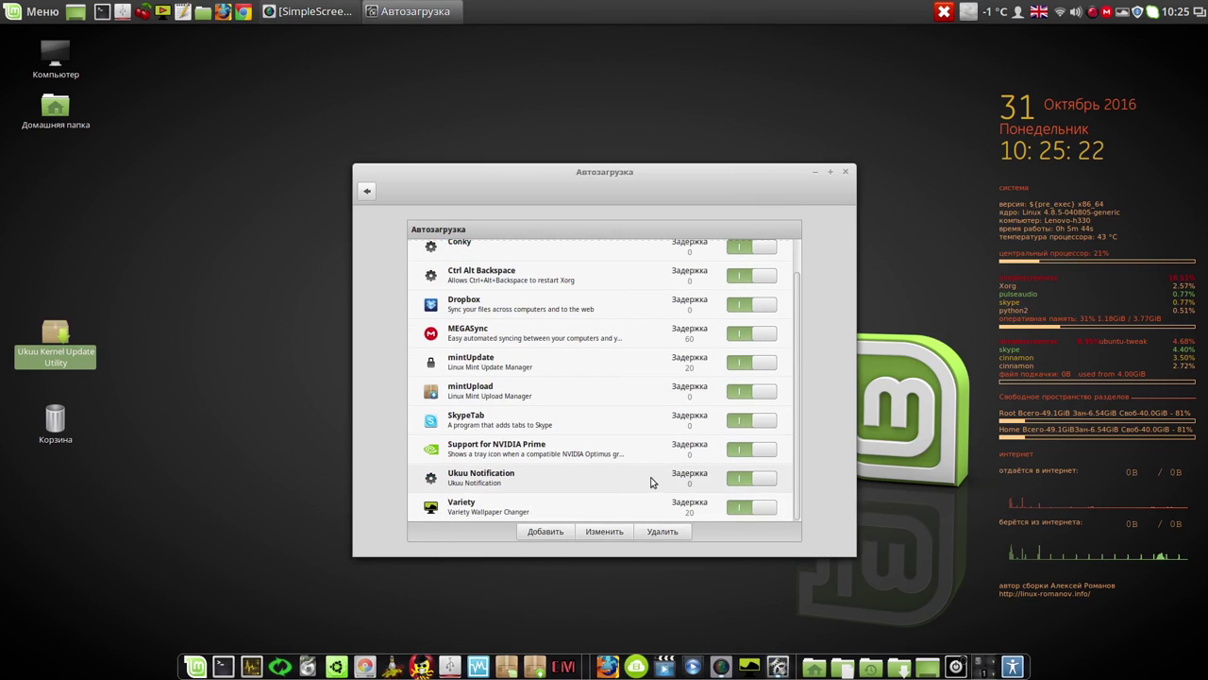
{"action": "left_click", "coordinate": [769, 481]}
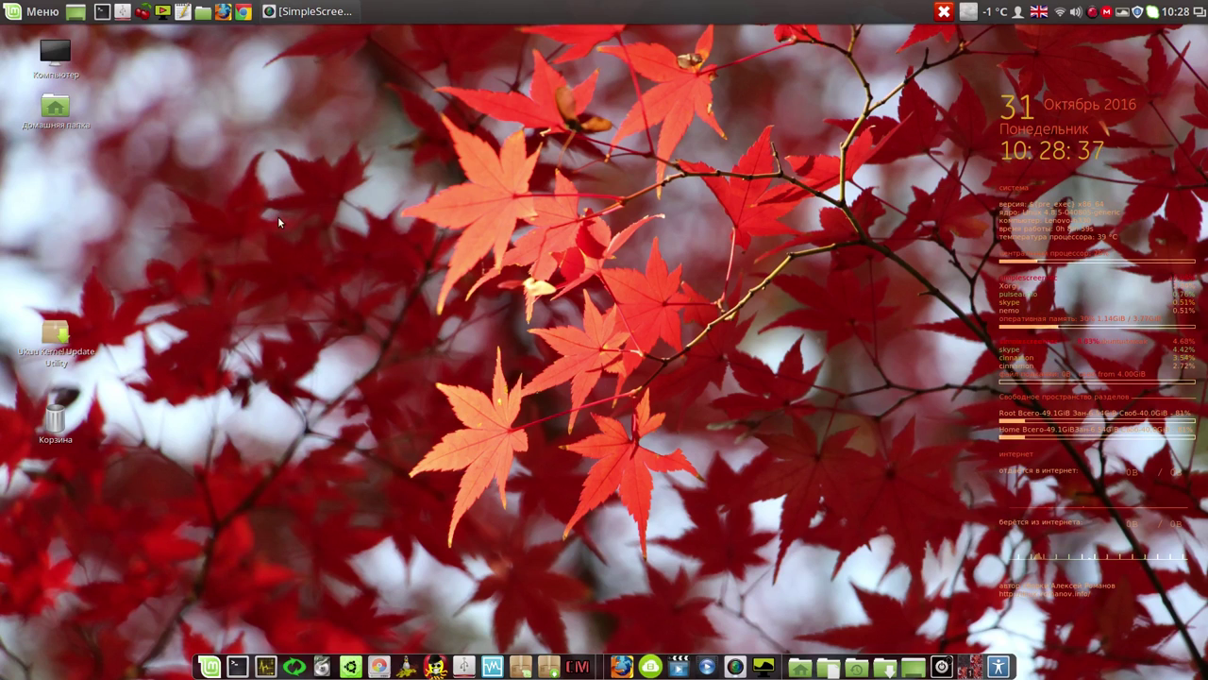
Install the recommended updates from Update Manager, authenticating with the admin password.
{"action": "left_click", "coordinate": [1139, 13]}
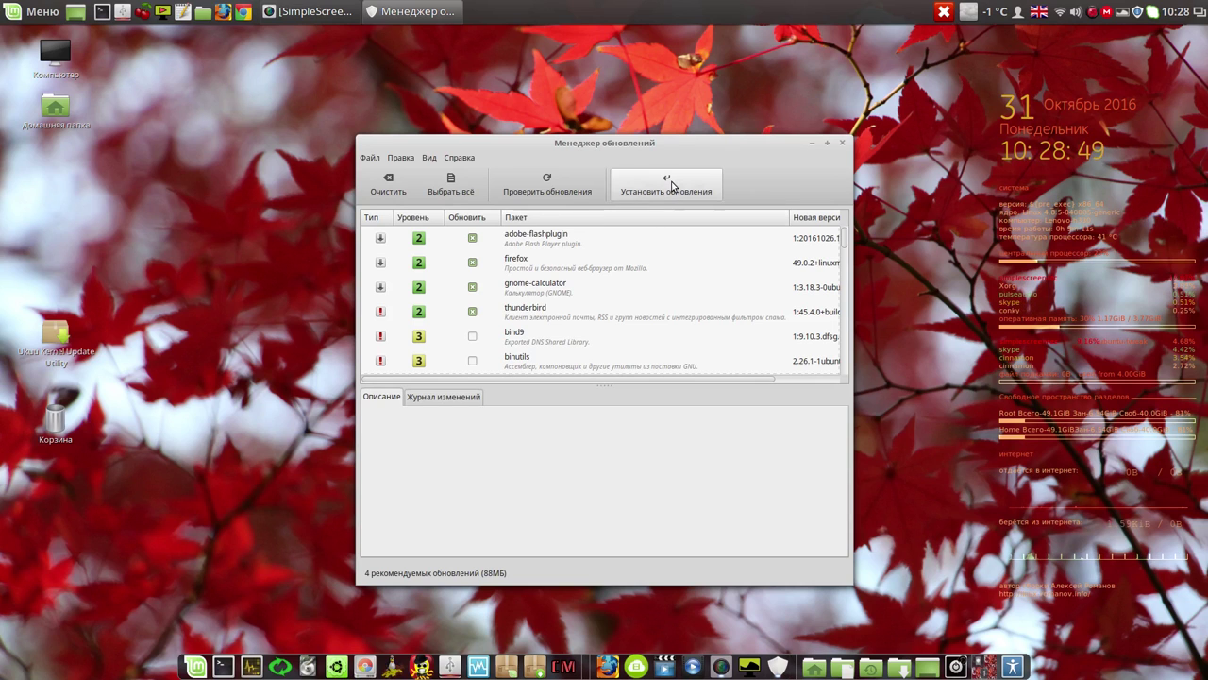
{"action": "left_click", "coordinate": [672, 185]}
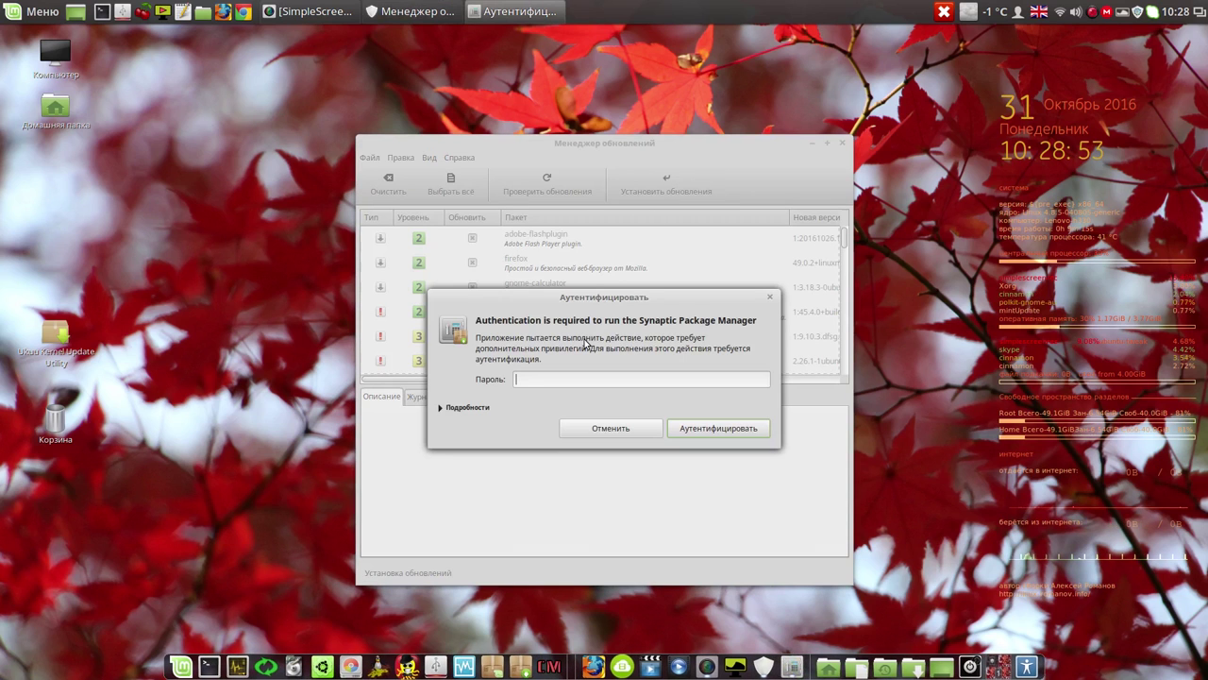
{"action": "type", "text": "1"}
{"action": "left_click", "coordinate": [744, 430]}
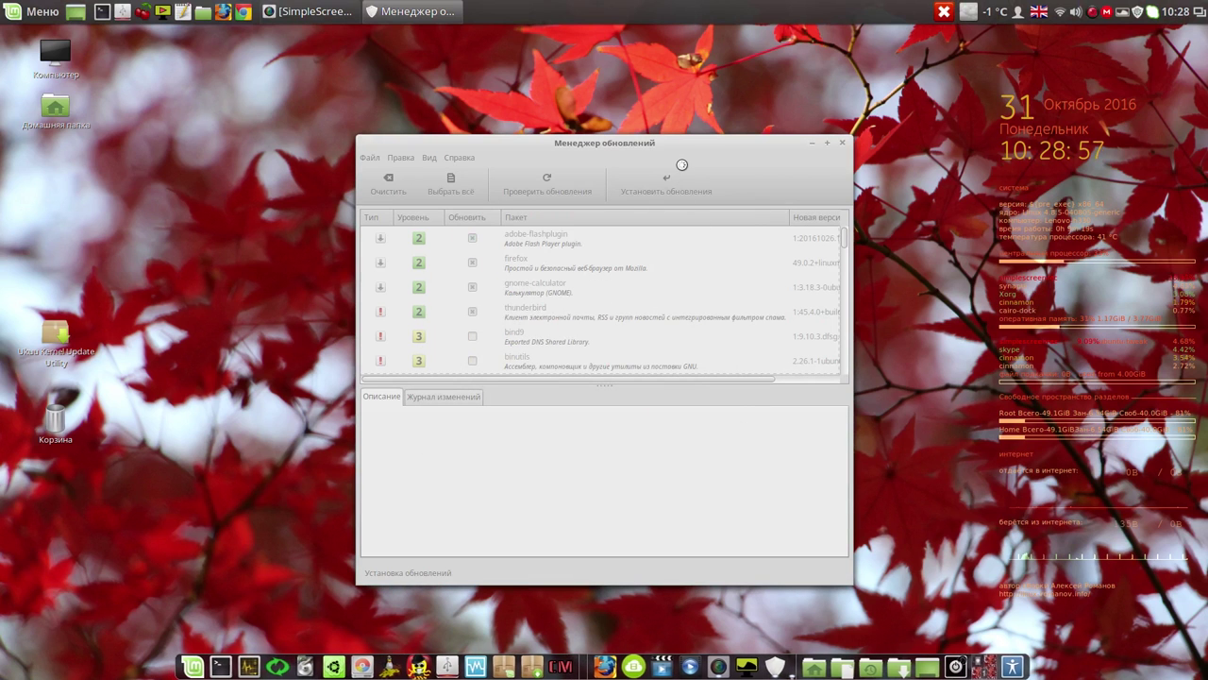
{"action": "left_click_drag", "start_coordinate": [688, 143], "coordinate": [975, 72]}
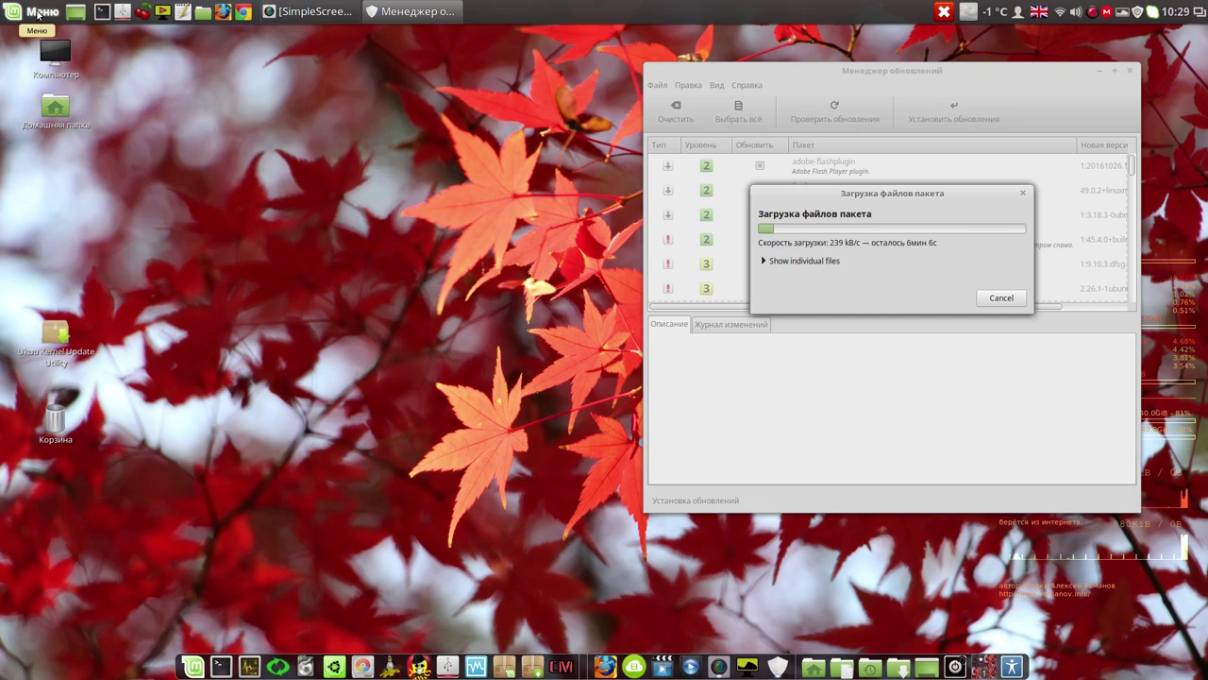
Open Users and Groups from System Settings' Administration section, authenticating as administrator.
{"action": "left_click", "coordinate": [37, 12]}
{"action": "left_click", "coordinate": [49, 179]}
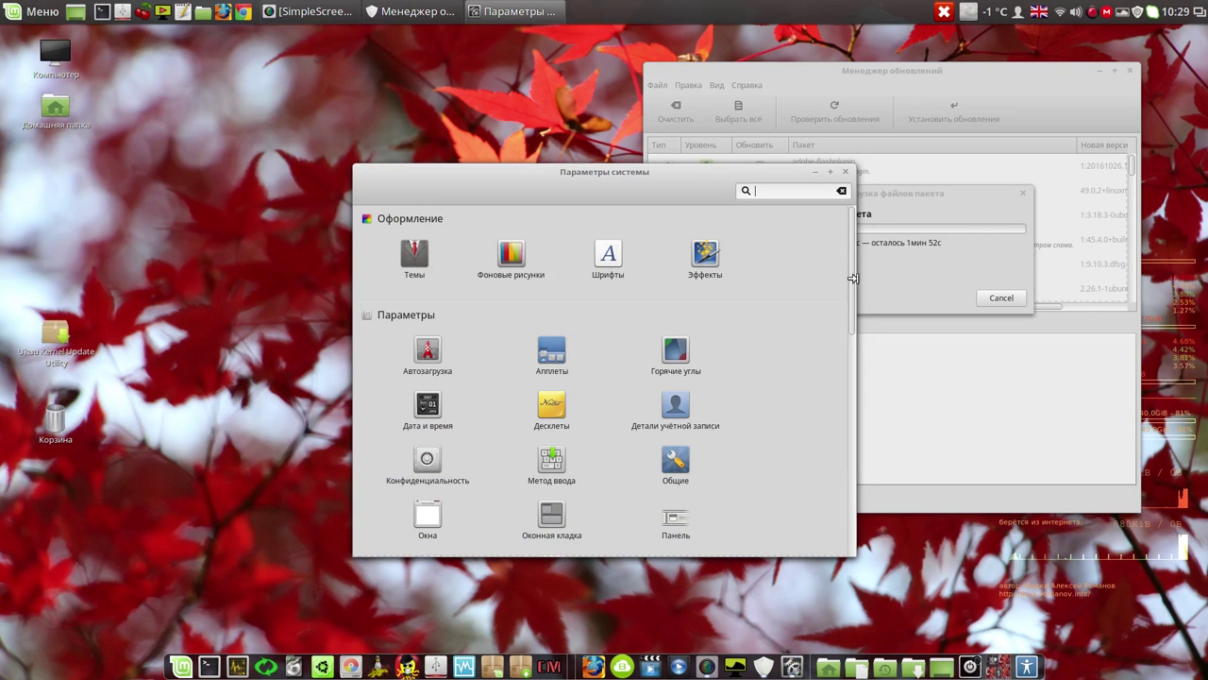
{"action": "left_click_drag", "start_coordinate": [853, 278], "coordinate": [832, 545]}
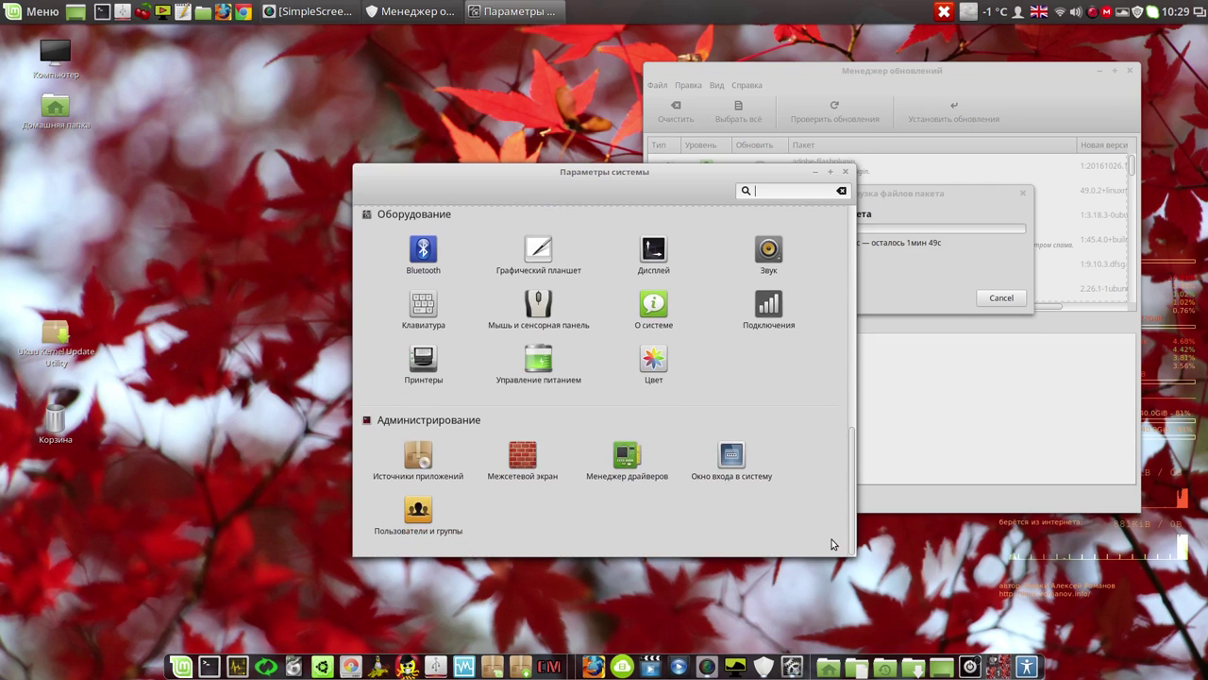
{"action": "left_click", "coordinate": [430, 511]}
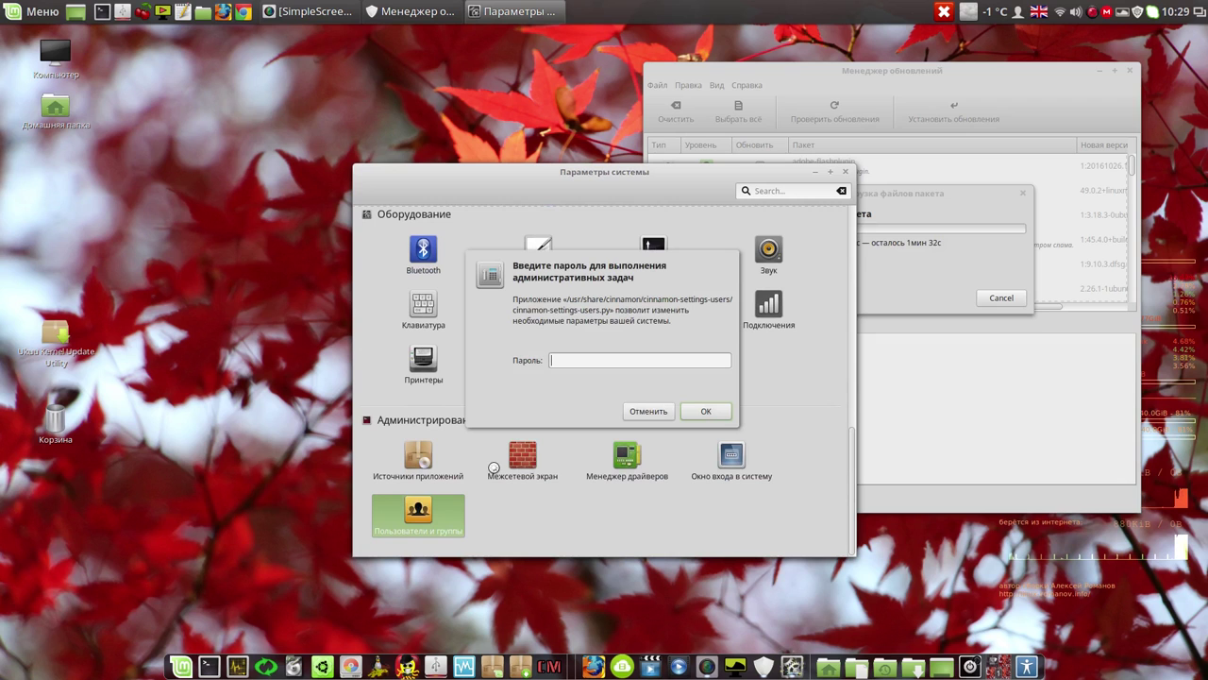
{"action": "type", "text": "1"}
{"action": "left_click", "coordinate": [708, 412]}
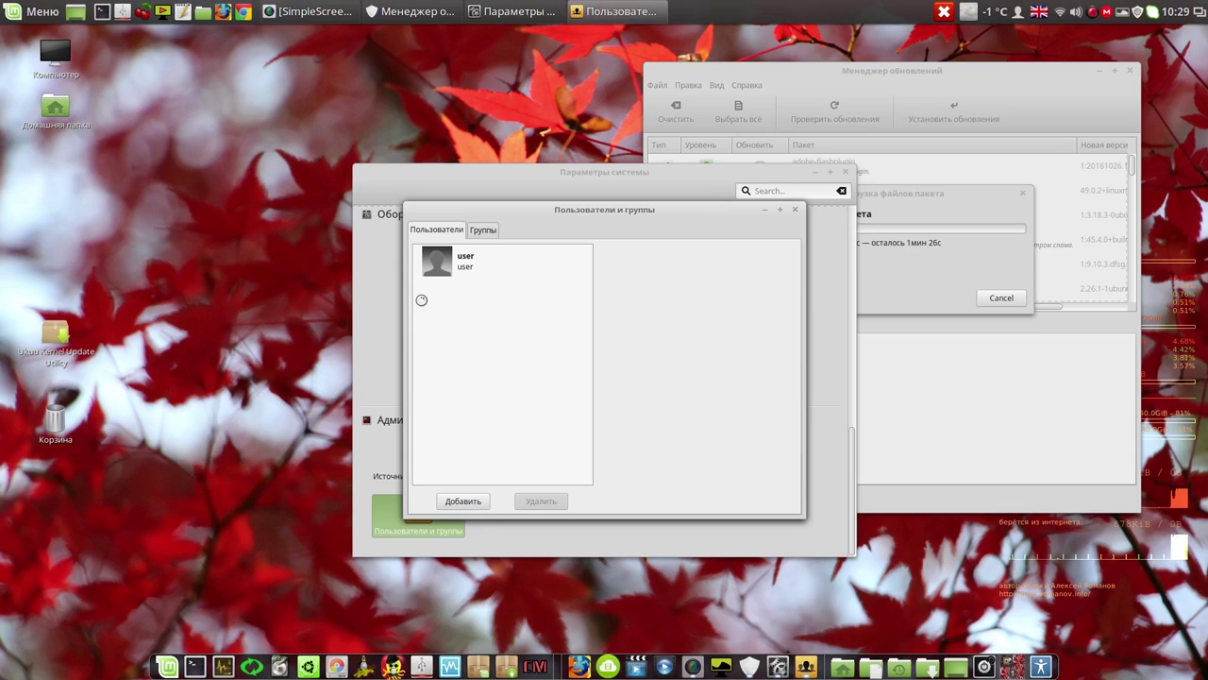
Open the user account's Change Password dialog with Show password ticked.
{"action": "left_click", "coordinate": [464, 266]}
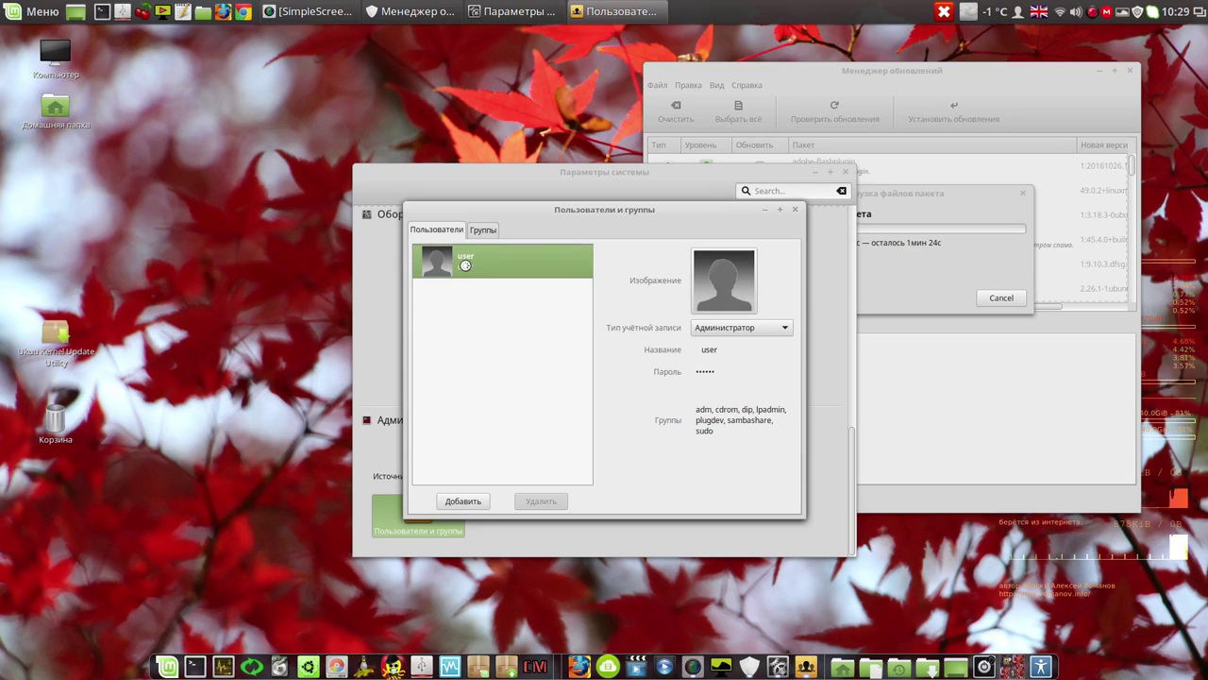
{"action": "left_click", "coordinate": [721, 377]}
{"action": "left_click", "coordinate": [602, 364]}
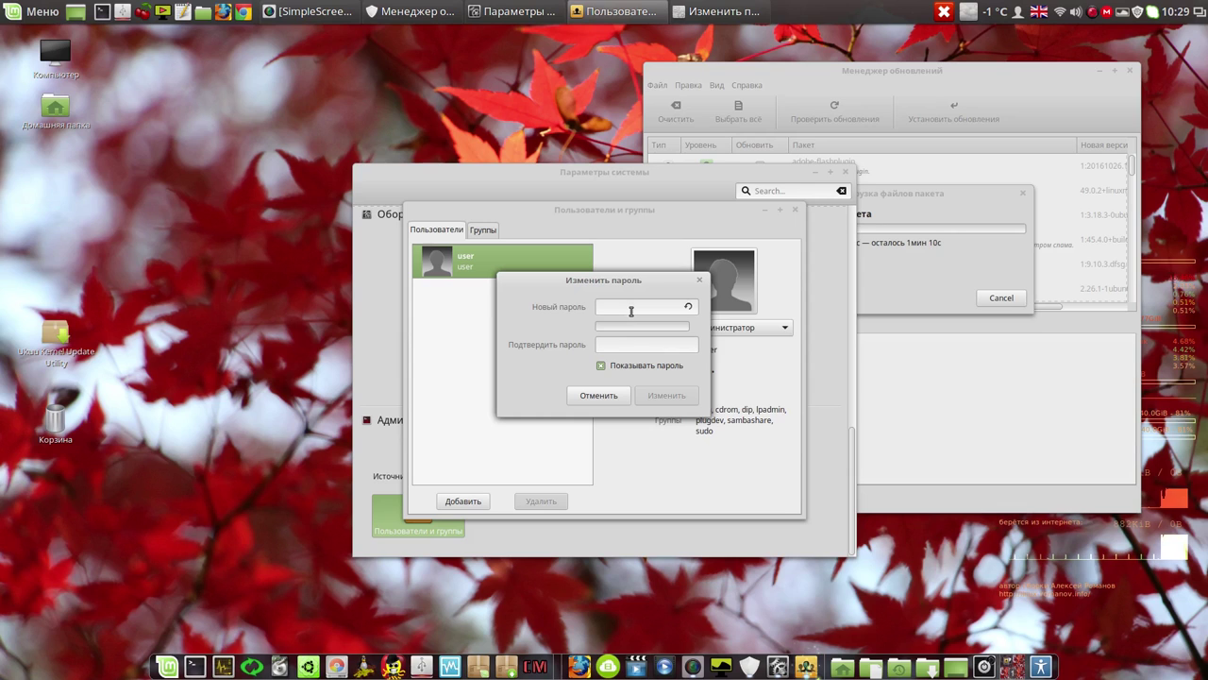
Test trial passwords against the 8-character minimum until one rates Medium, then cancel and close Users and Groups.
{"action": "type", "text": "1"}
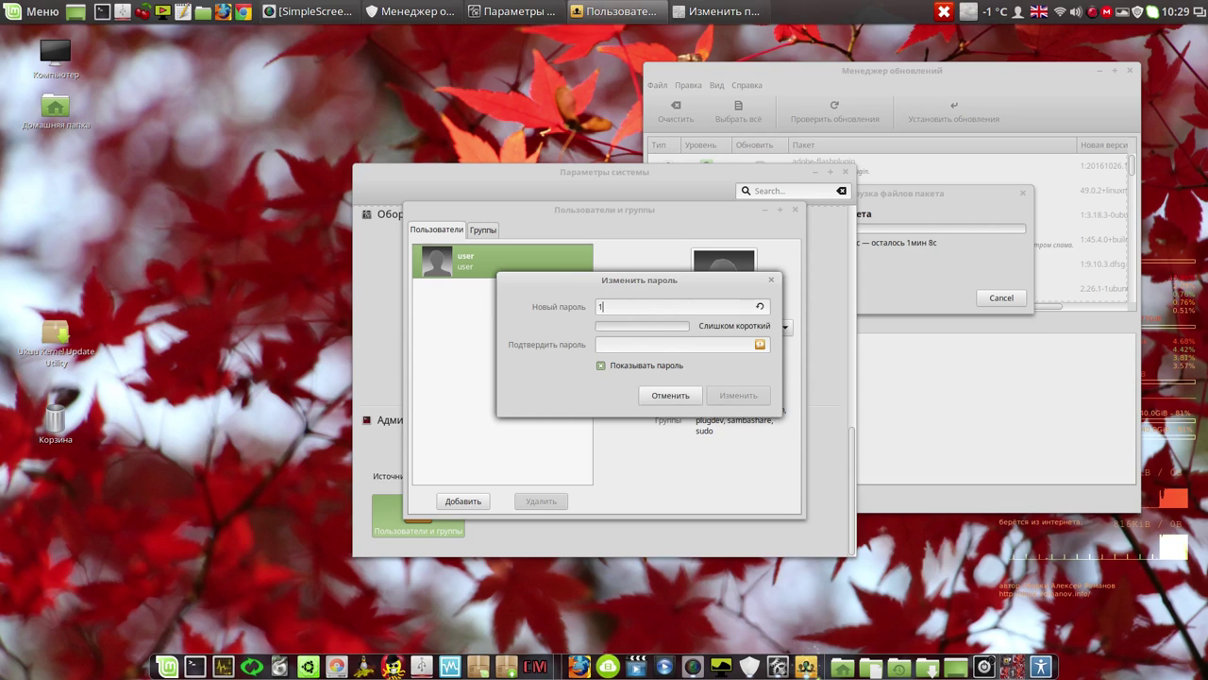
{"action": "type", "text": "2345678"}
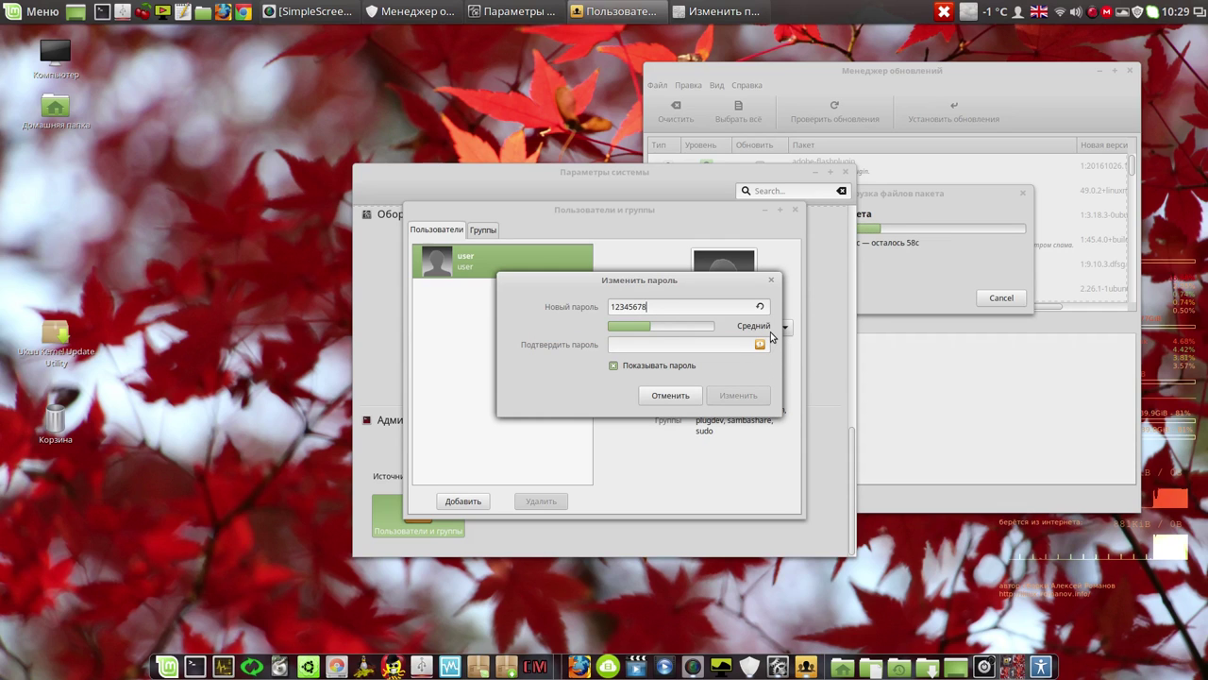
{"action": "key", "text": "BackSpace"}
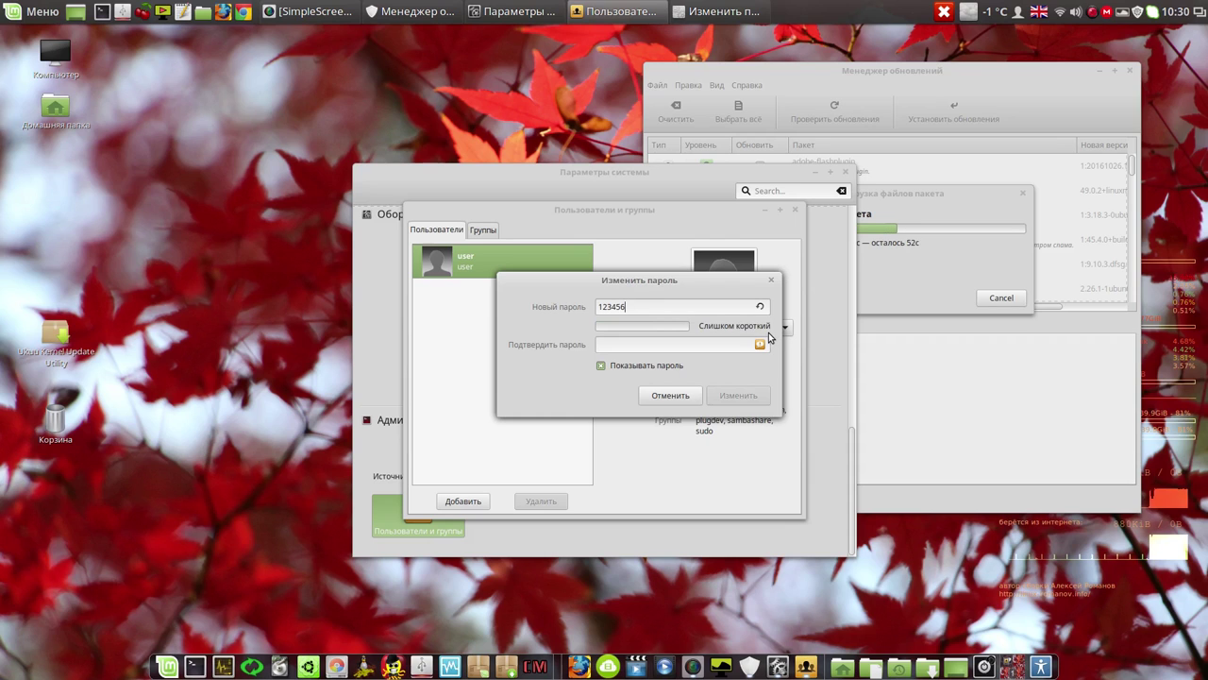
{"action": "key", "text": "BackSpace"}
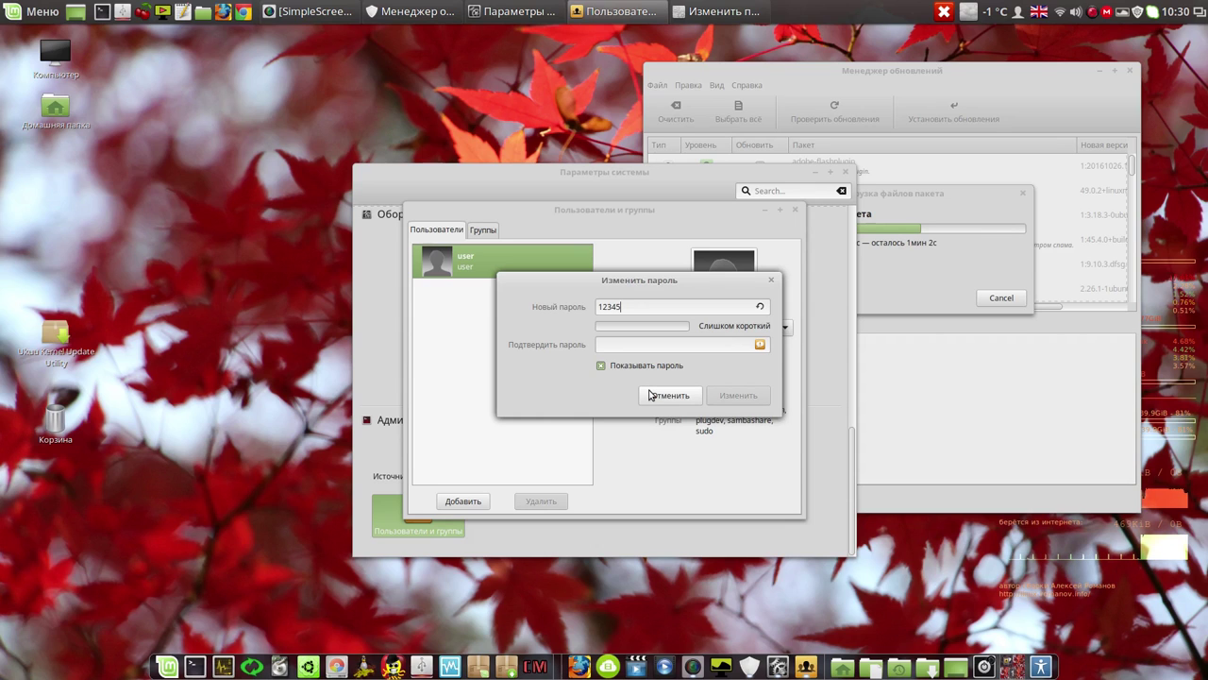
{"action": "type", "text": "678"}
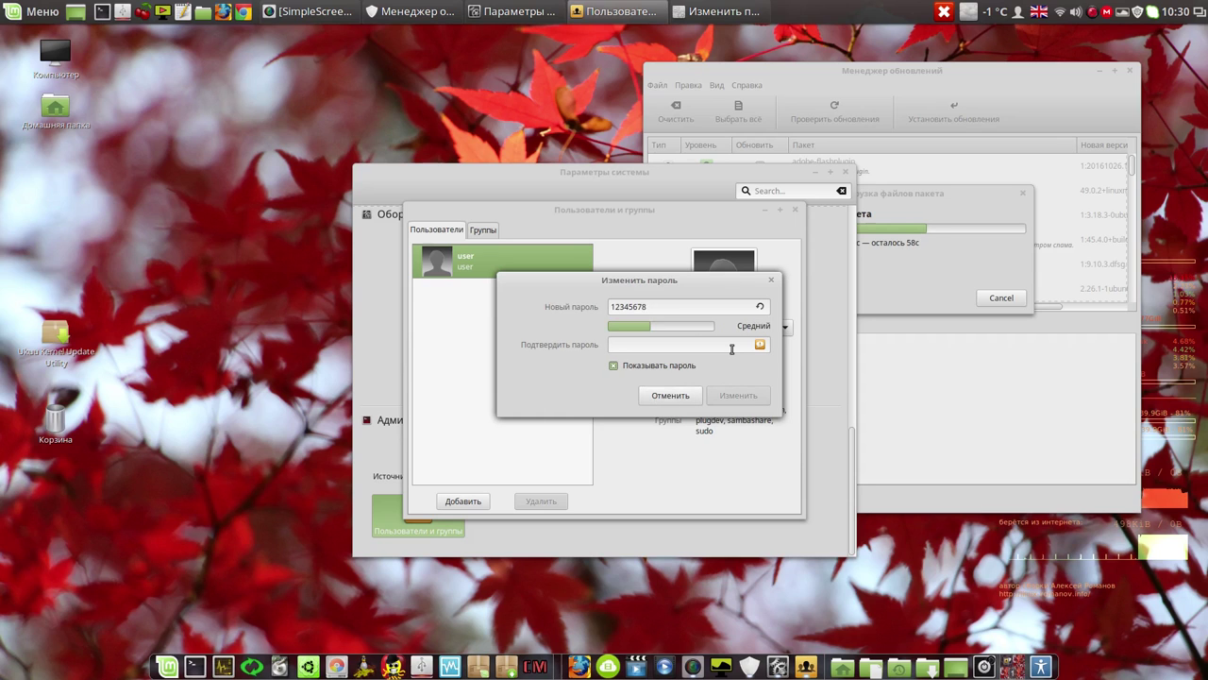
{"action": "type", "text": "9cdb"}
{"action": "mouse_move", "coordinate": [763, 331]}
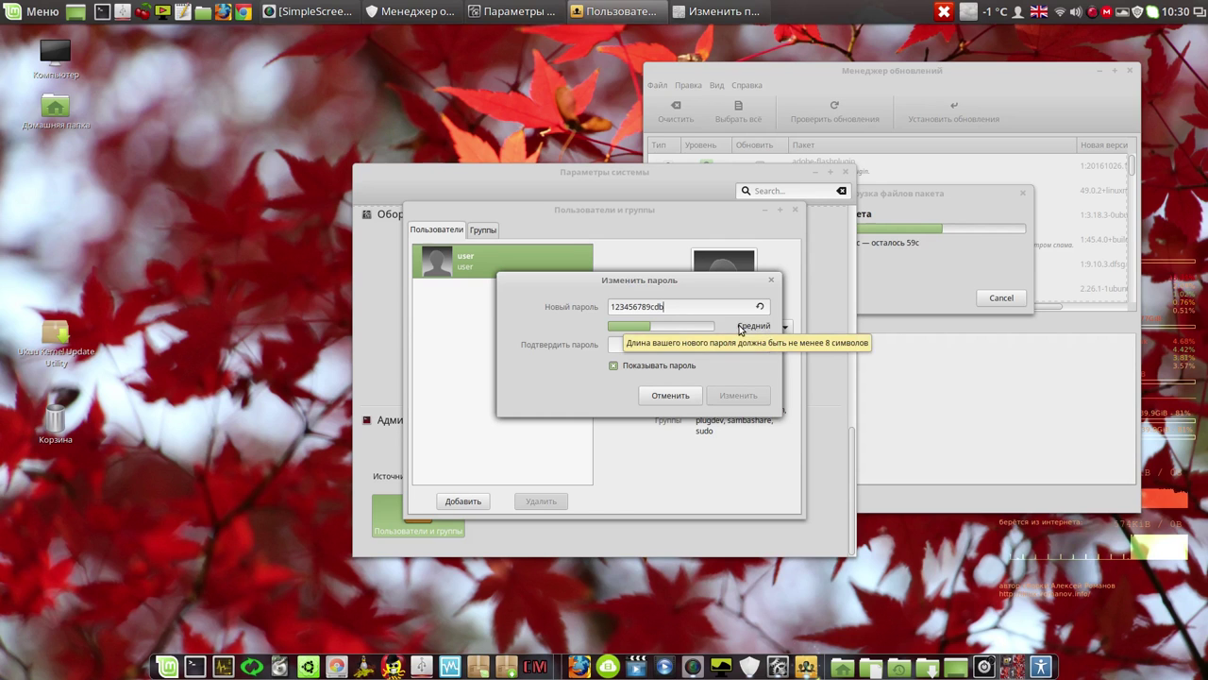
{"action": "left_click", "coordinate": [671, 396]}
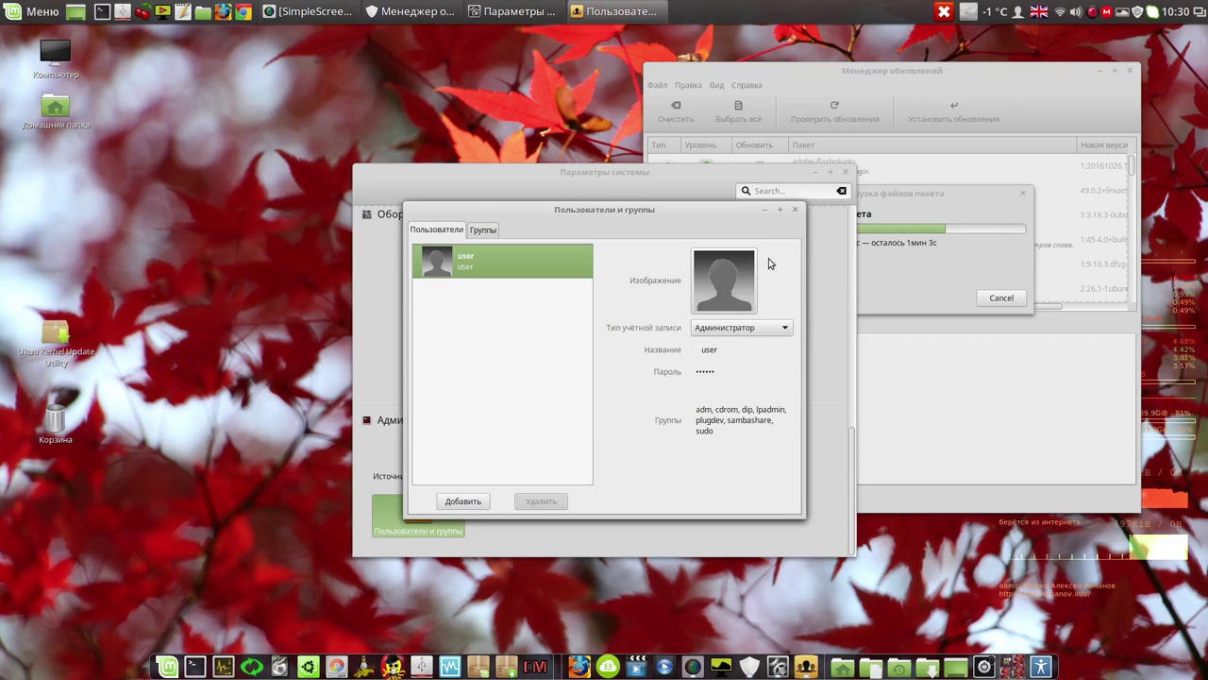
{"action": "left_click", "coordinate": [794, 212]}
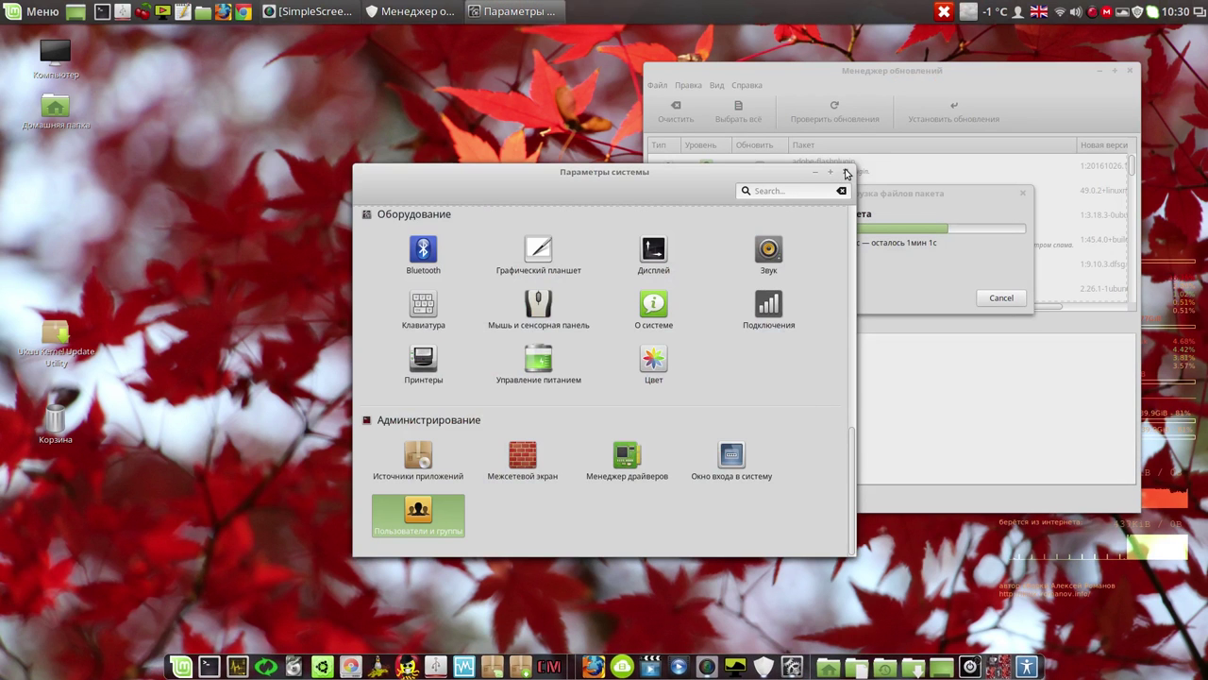
Close System Settings, wait for the update install to complete, then close Update Manager.
{"action": "left_click", "coordinate": [847, 173]}
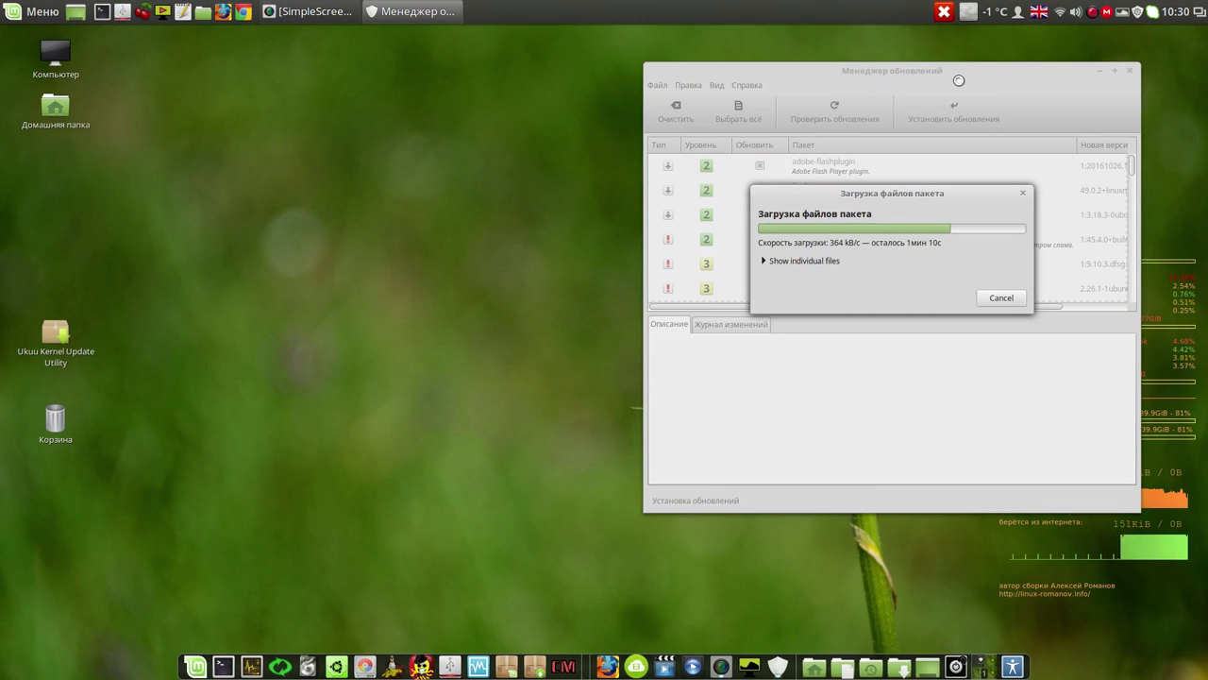
{"action": "left_click_drag", "start_coordinate": [948, 195], "coordinate": [353, 112]}
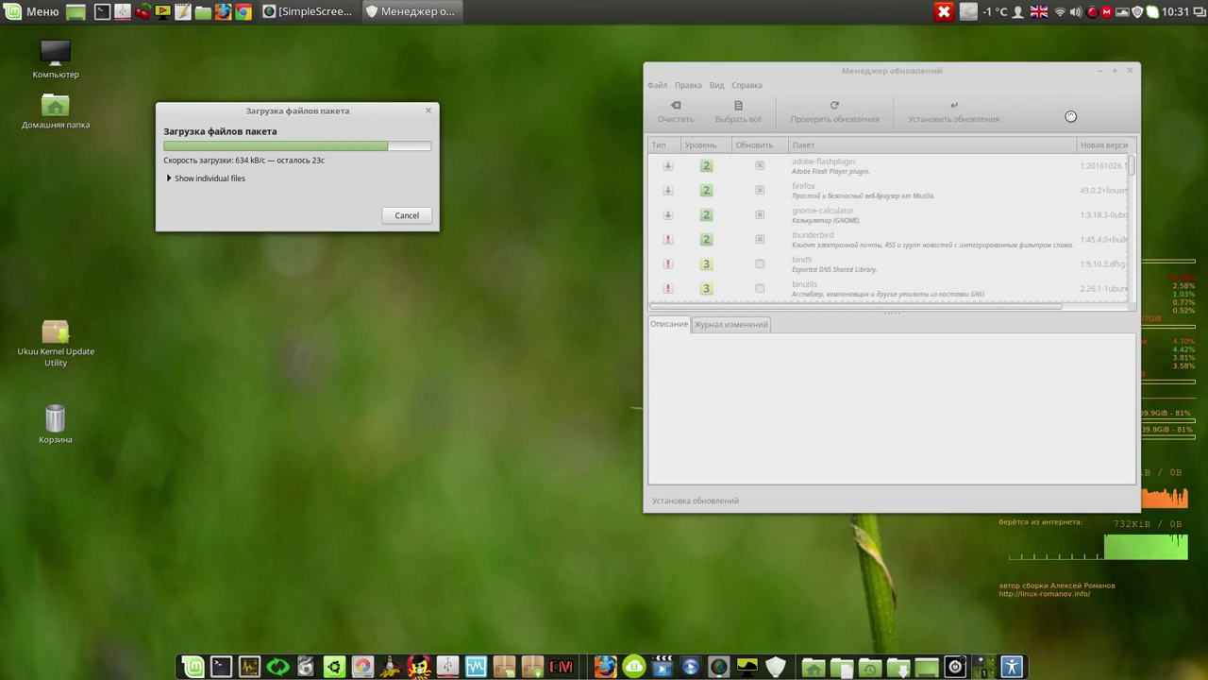
{"action": "left_click", "coordinate": [1094, 13]}
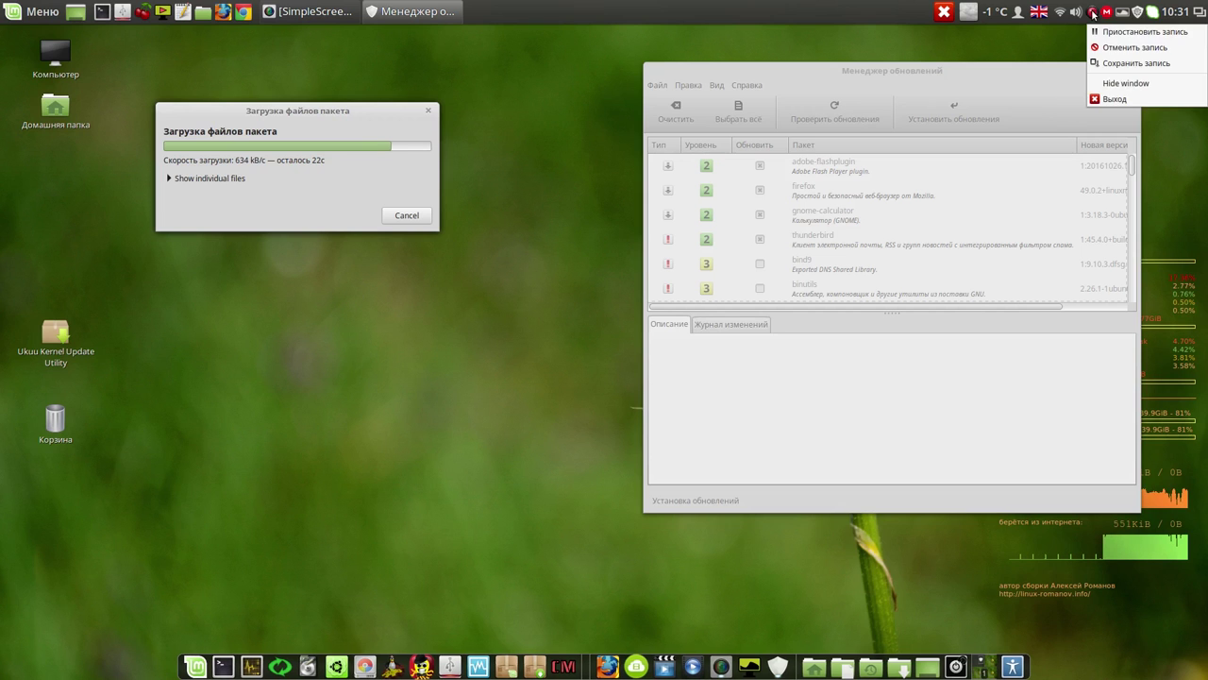
{"action": "left_click", "coordinate": [1104, 35]}
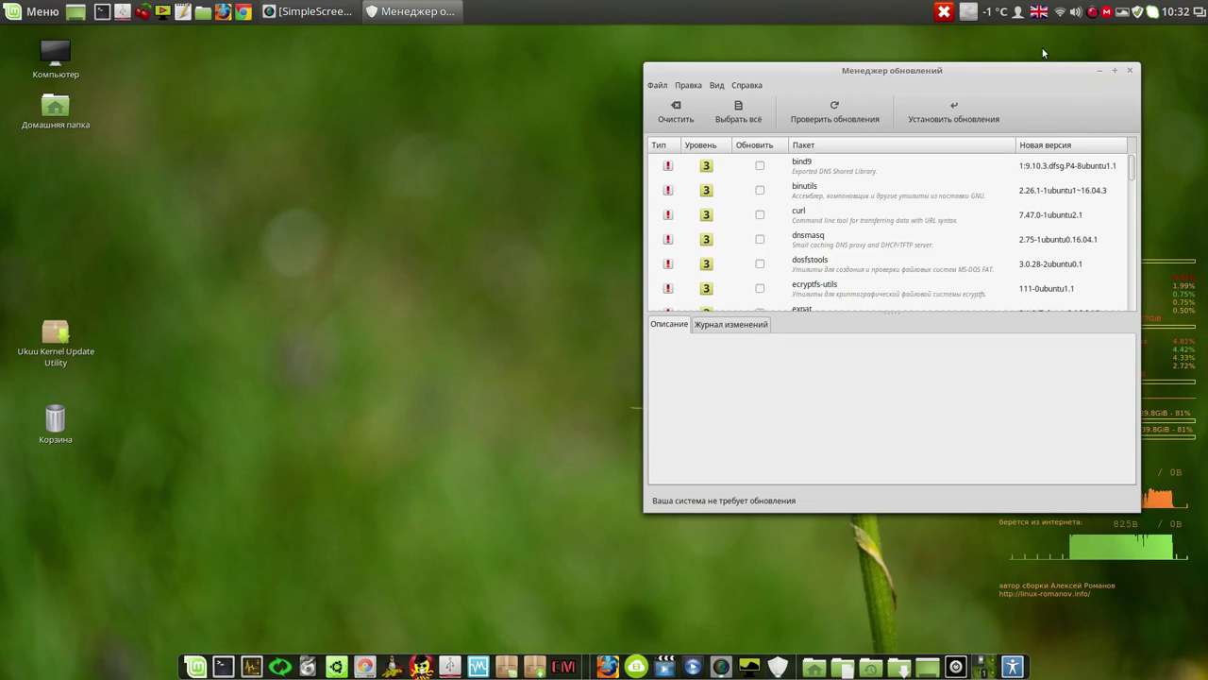
{"action": "left_click_drag", "start_coordinate": [1001, 72], "coordinate": [684, 82]}
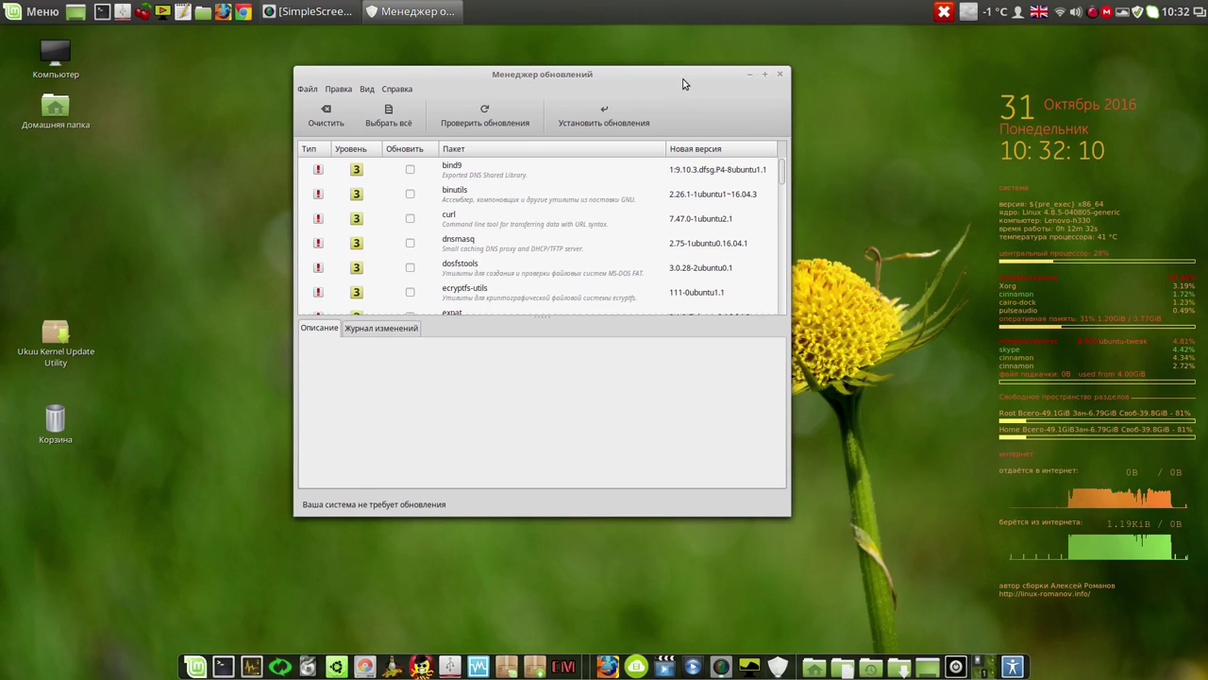
{"action": "left_click", "coordinate": [781, 74]}
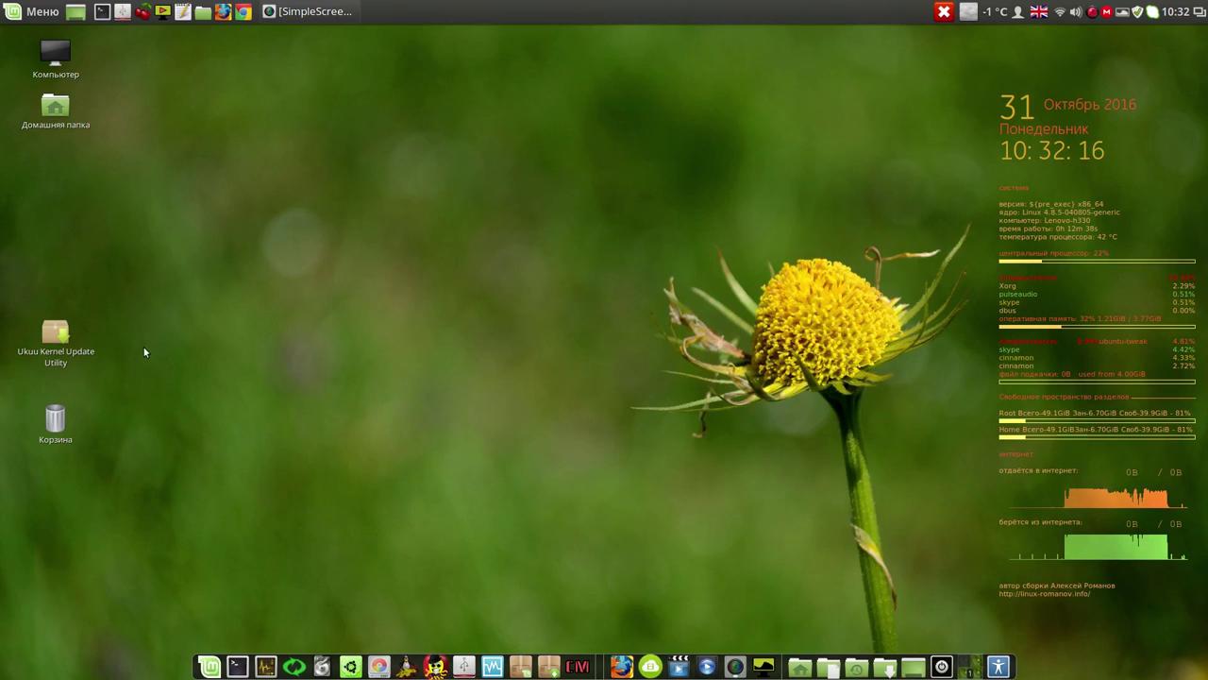
Move the Ukuu Kernel Update Utility launcher up beneath the Home icon and deselect it.
{"action": "left_click_drag", "start_coordinate": [58, 340], "coordinate": [60, 200]}
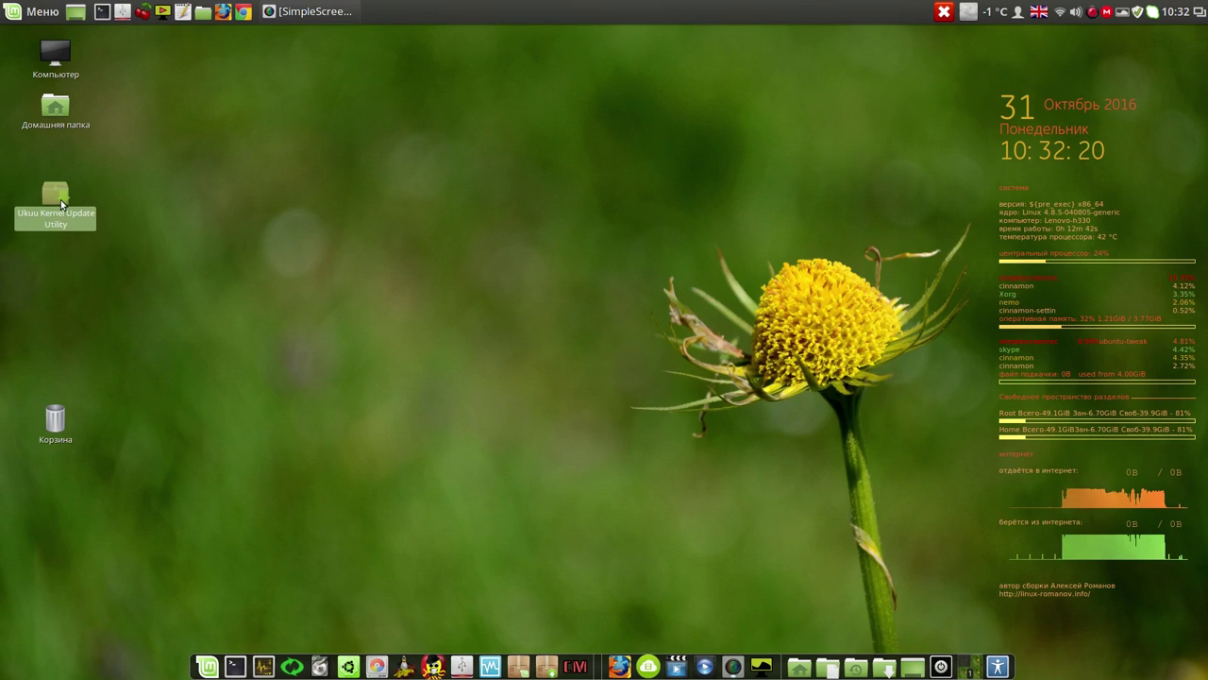
{"action": "left_click", "coordinate": [326, 308]}
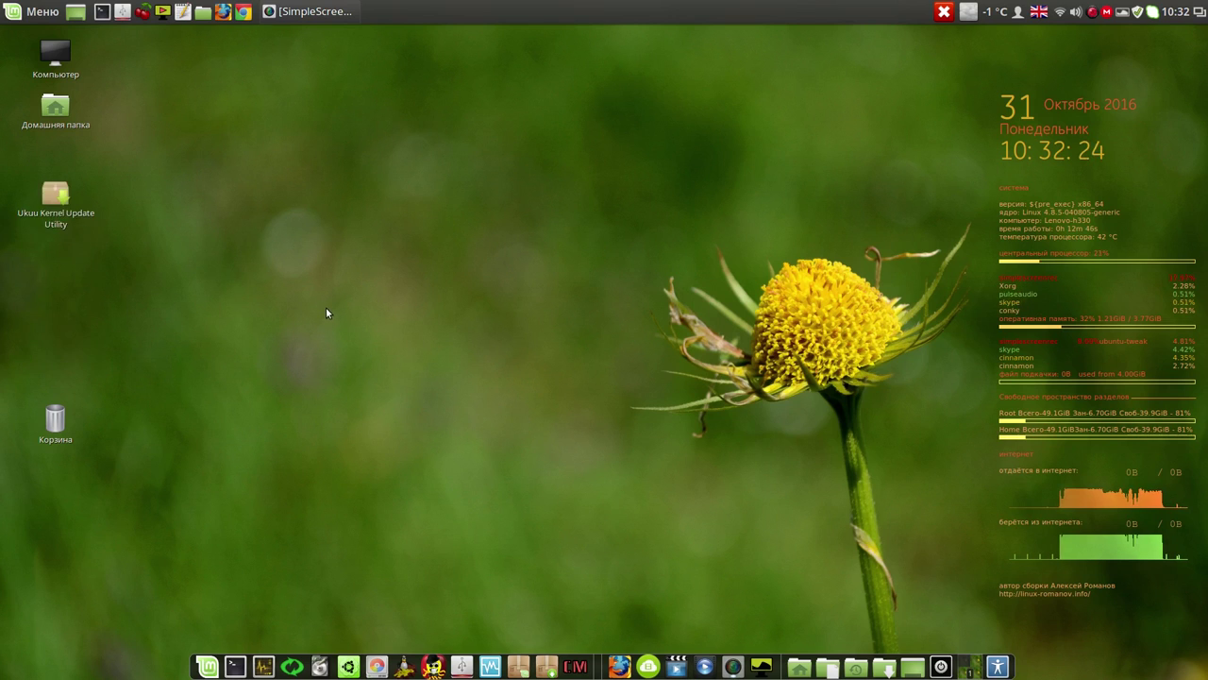